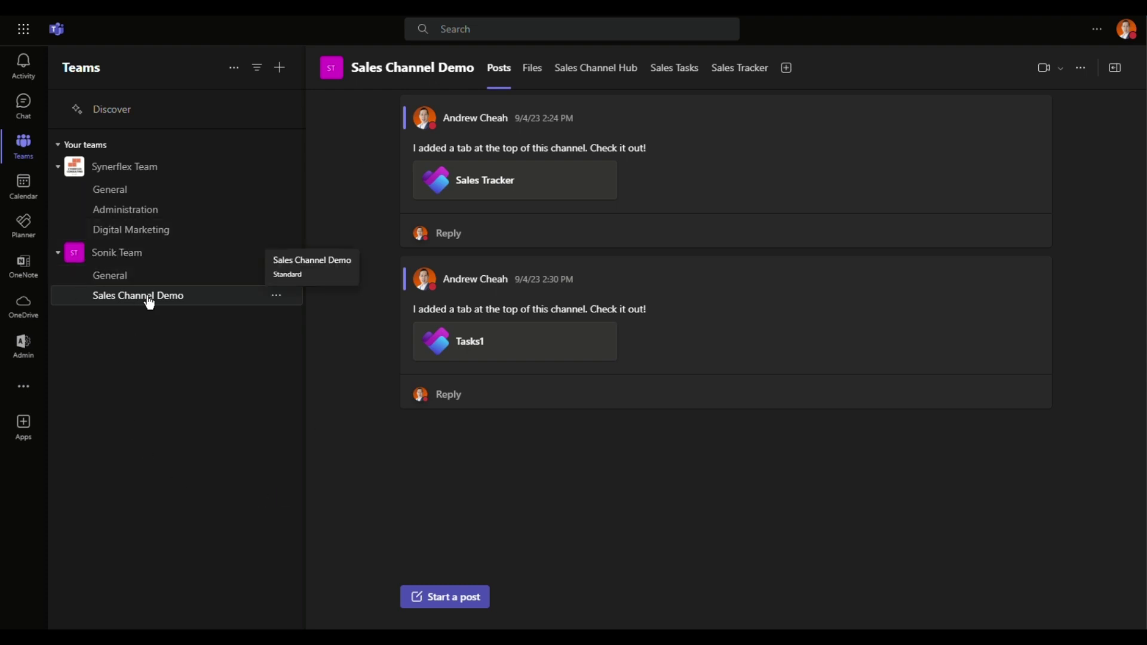
Search the channel's app catalog for 'planner' and choose the Planner app for a new tab.
click(787, 69)
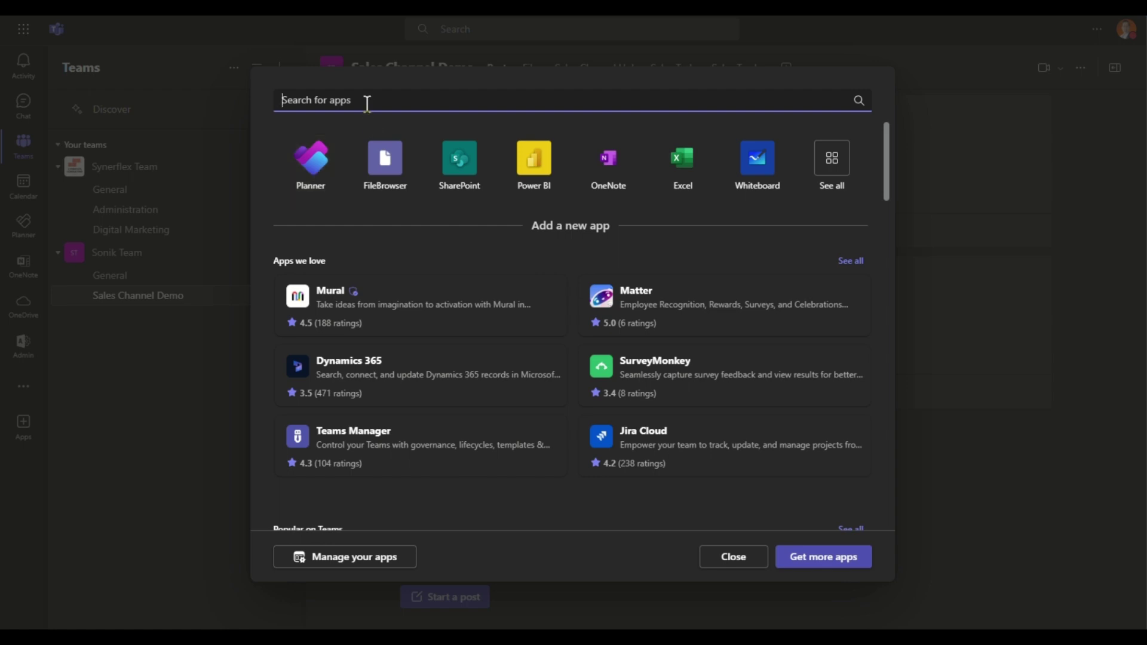
text(planner)
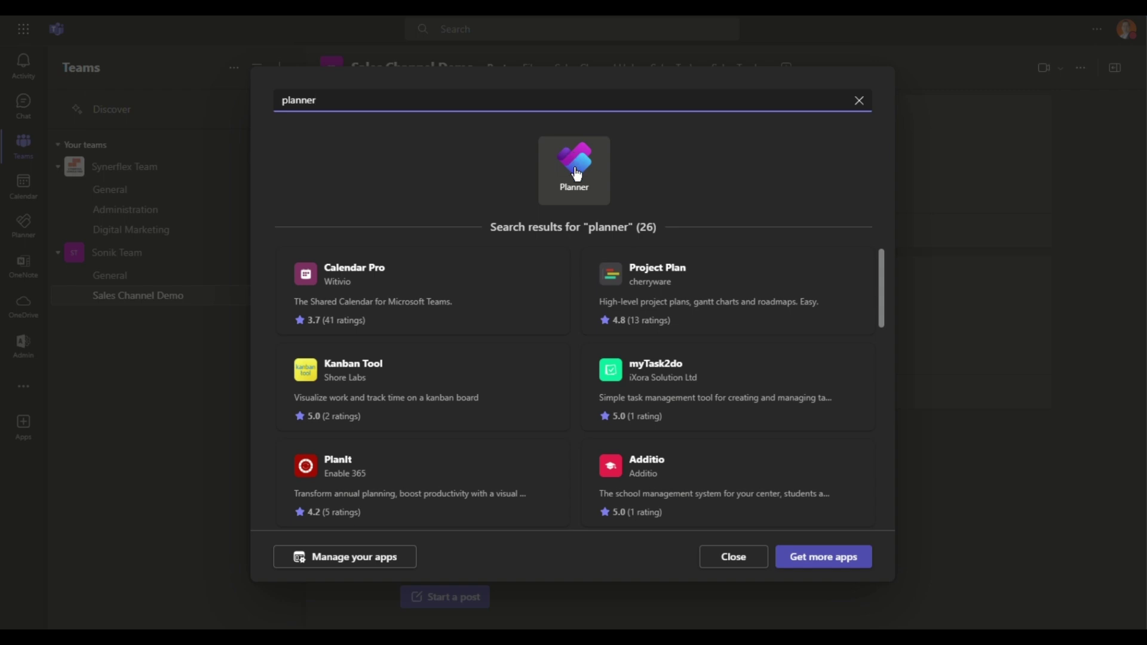
click(576, 173)
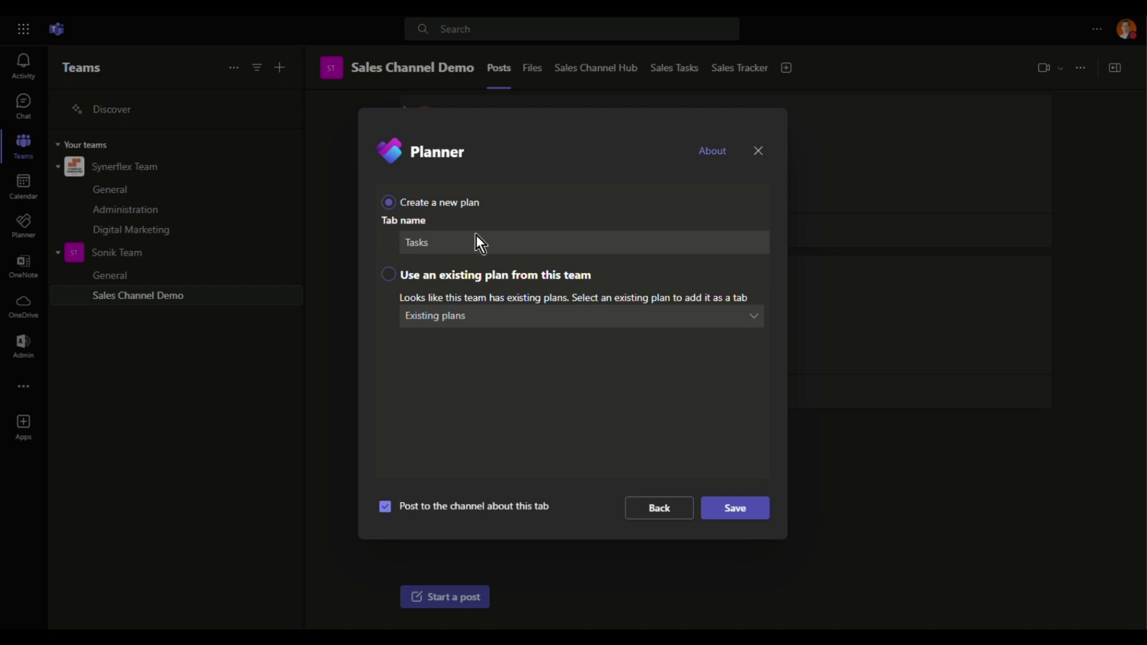
In the Planner tab setup, compare the team's existing plans with Create a new plan, then return to a new plan.
click(445, 243)
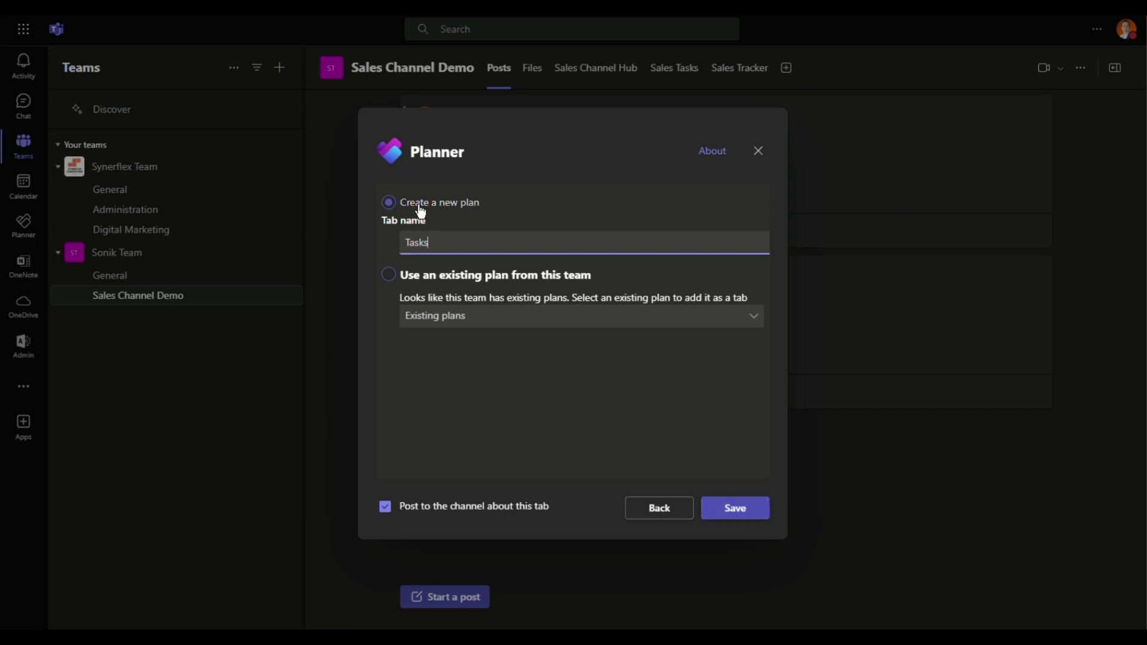
click(390, 276)
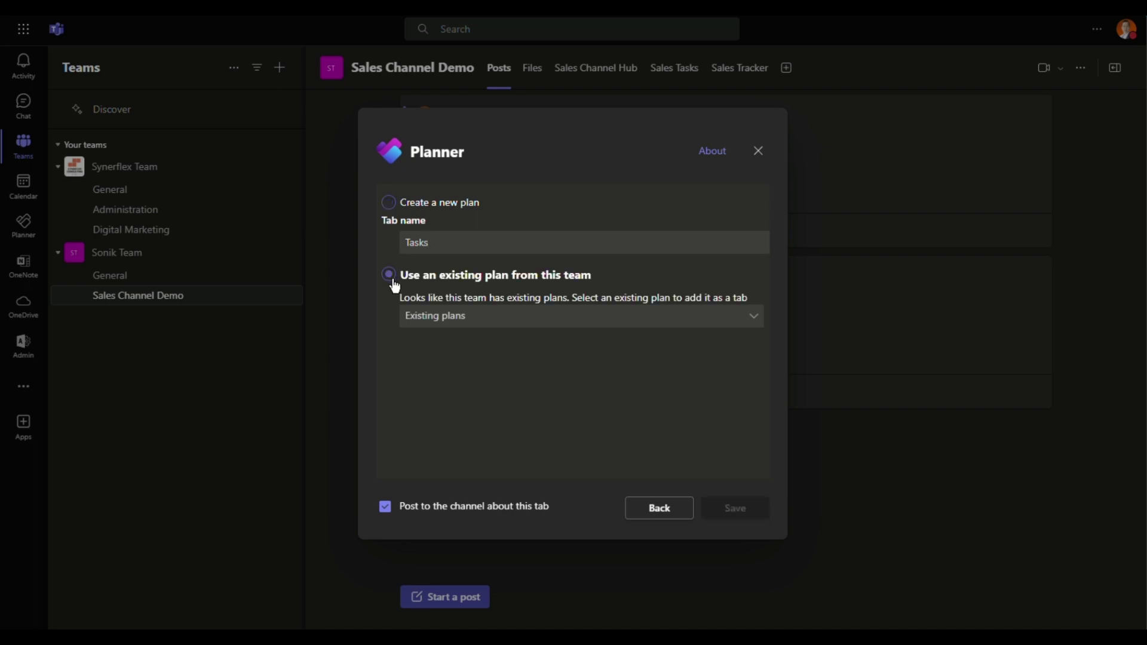
click(530, 323)
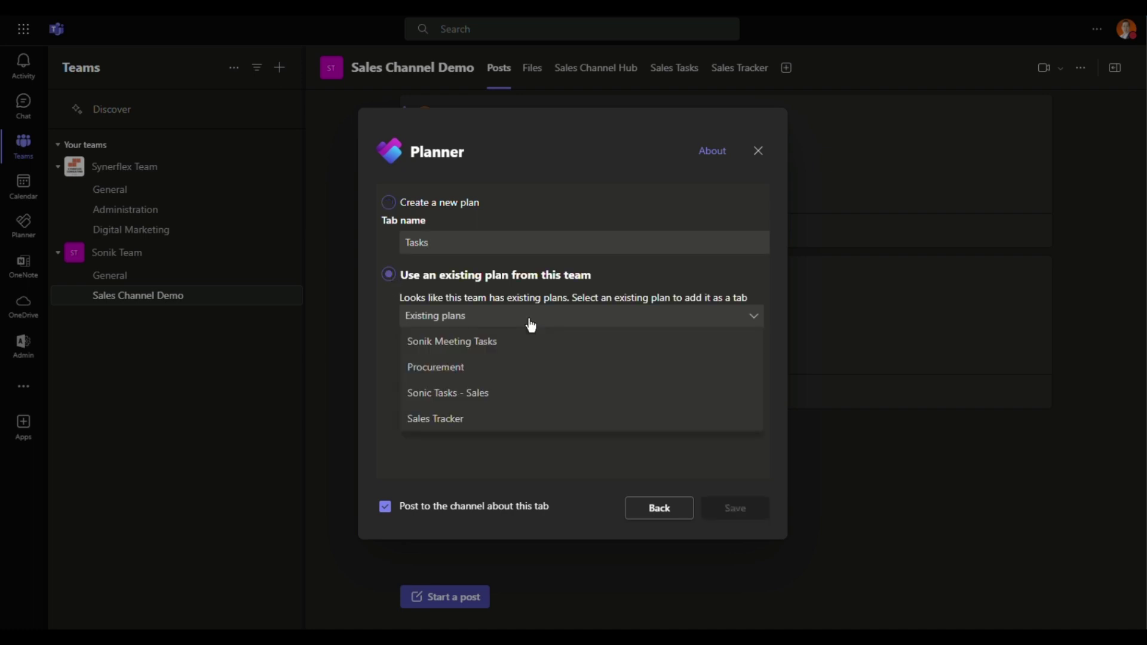
click(513, 457)
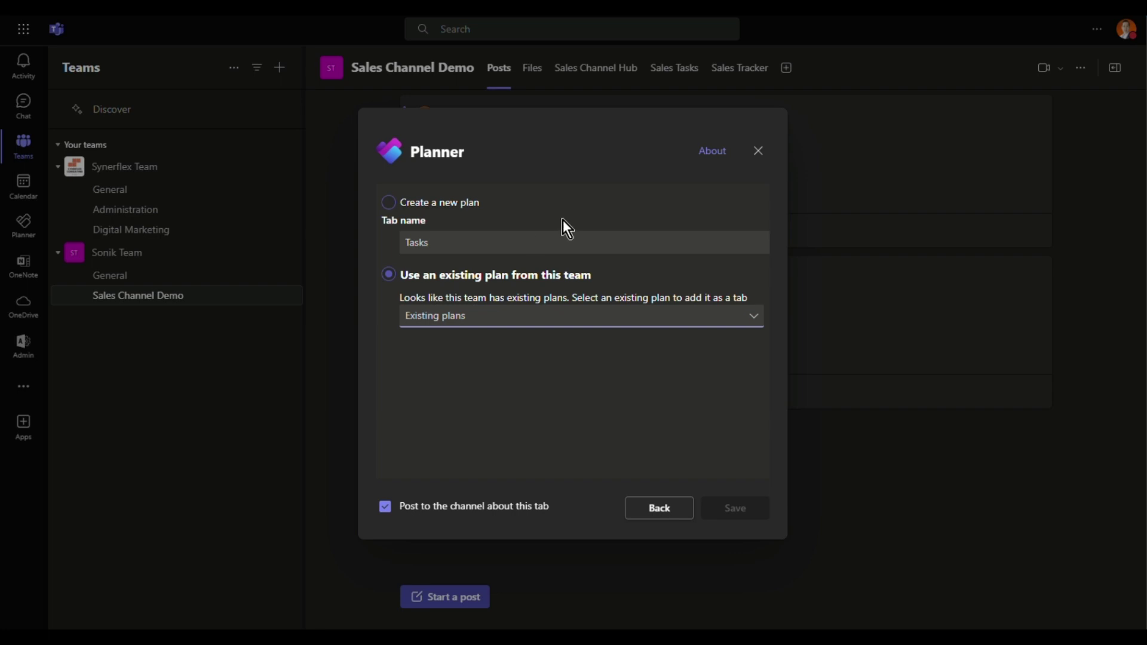
click(389, 203)
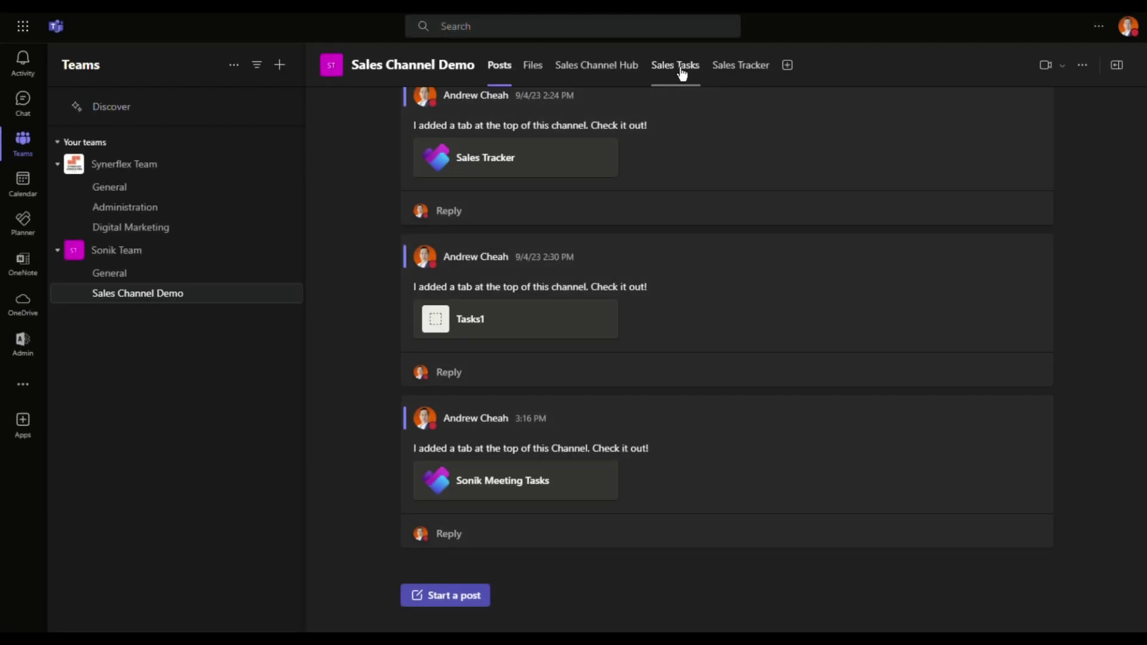
Open the Sales Tasks board and add a 'task 2' card to the To do bucket.
click(681, 65)
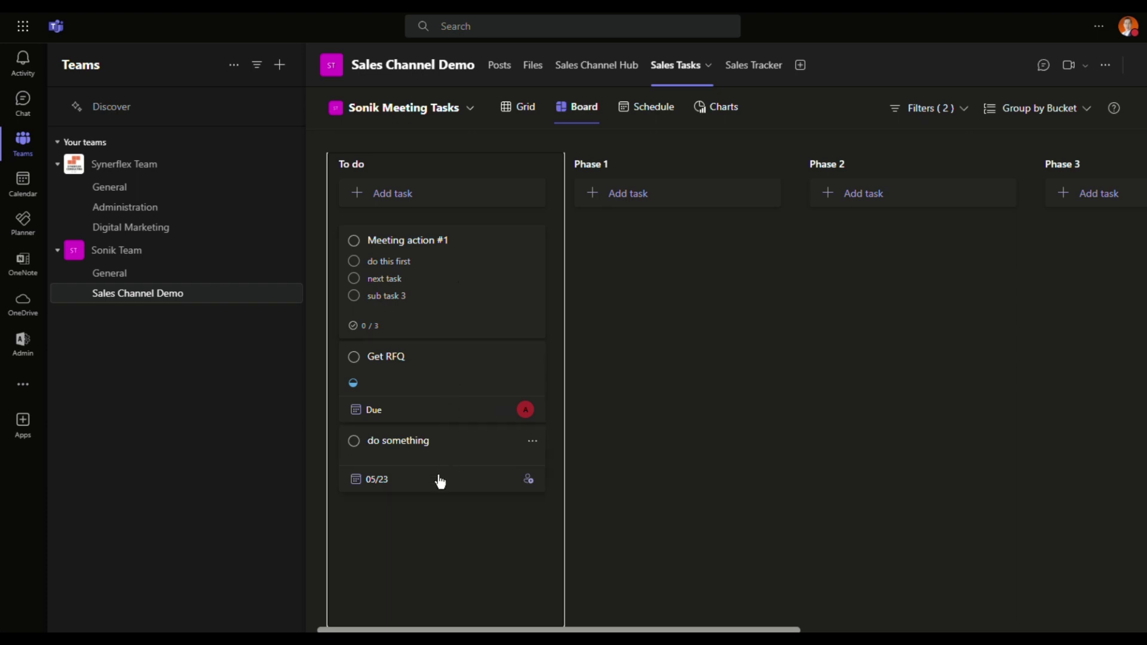
click(407, 204)
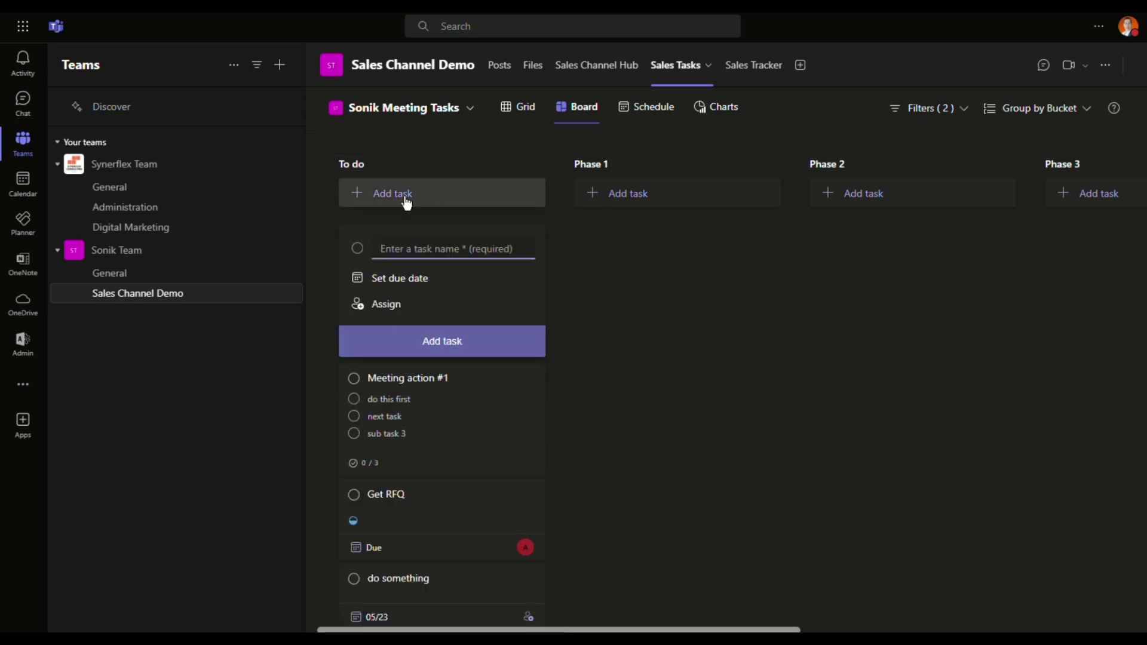
text(task 2)
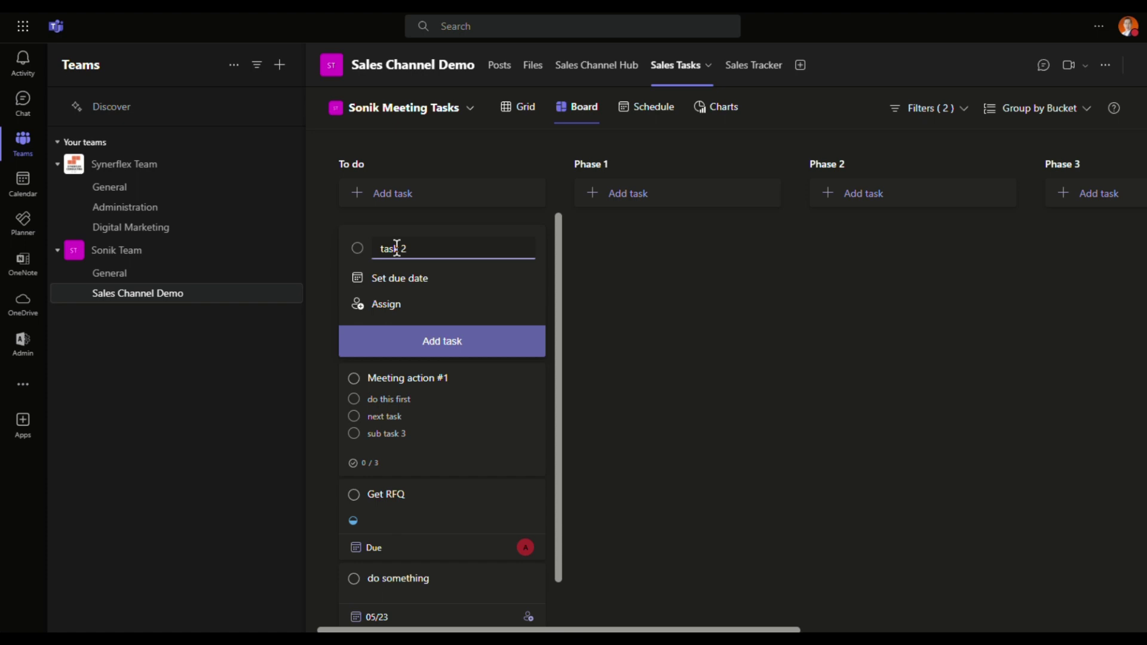
click(455, 351)
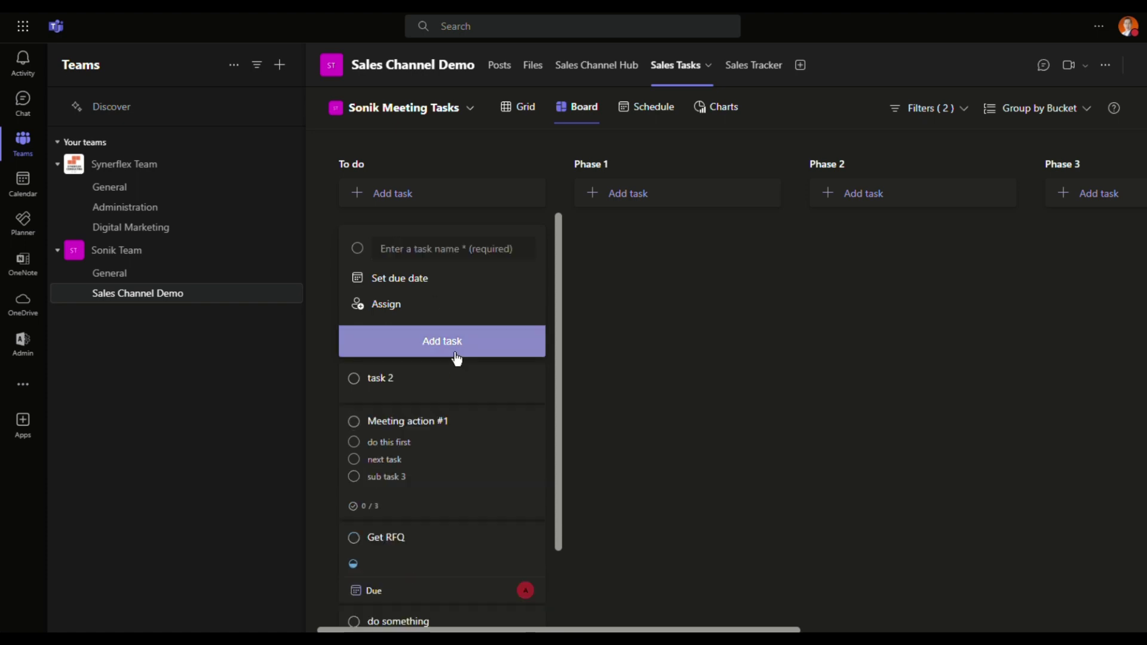
Open task 2's details and review its Progress choices, assignee suggestions and the rest of the pane.
click(477, 146)
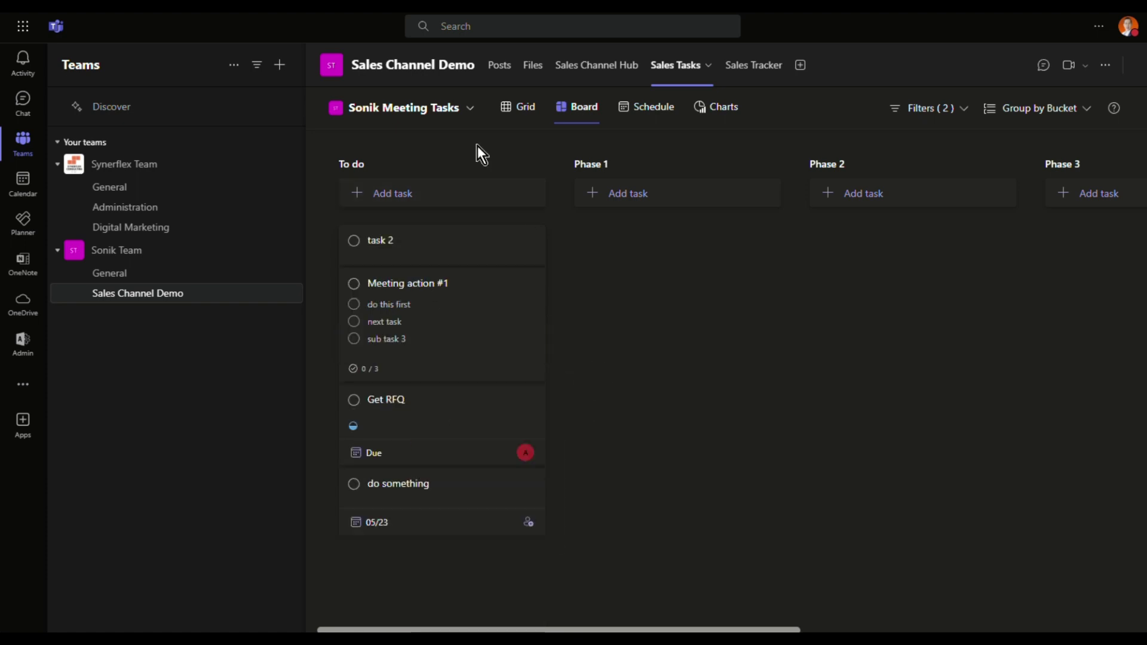
click(430, 250)
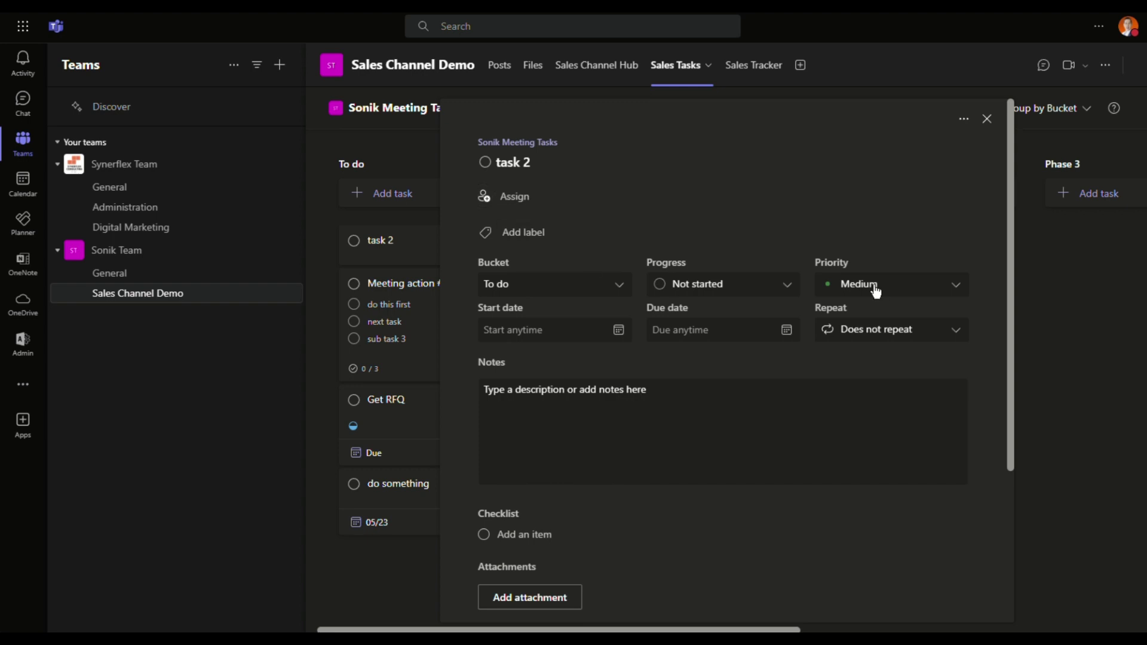
click(788, 284)
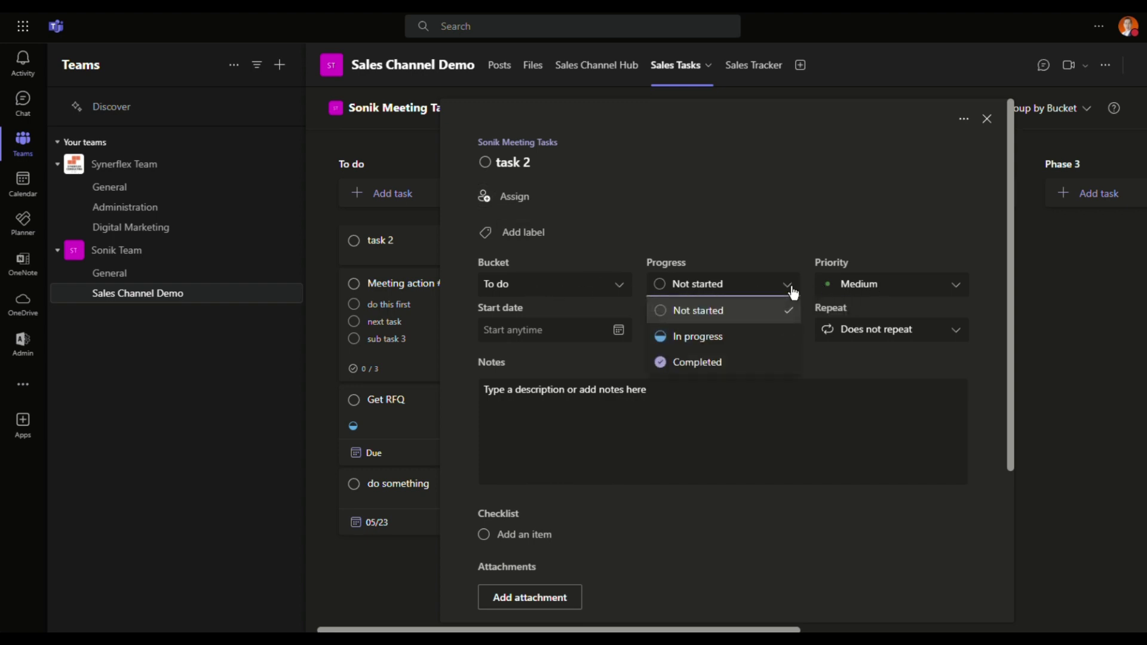
click(840, 208)
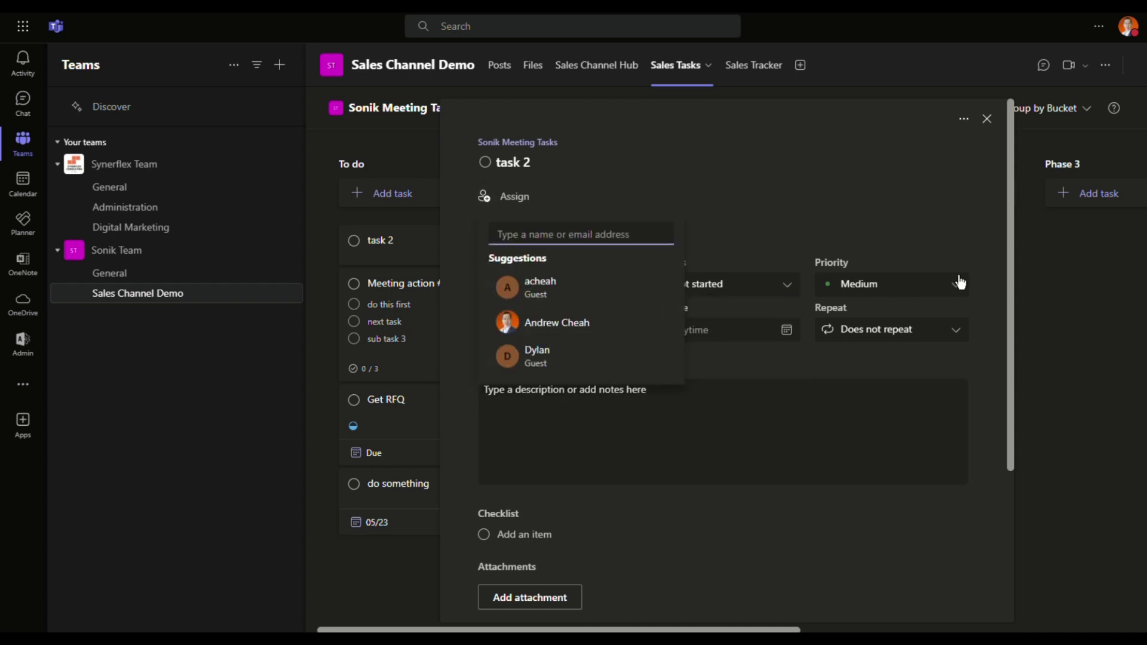
click(989, 336)
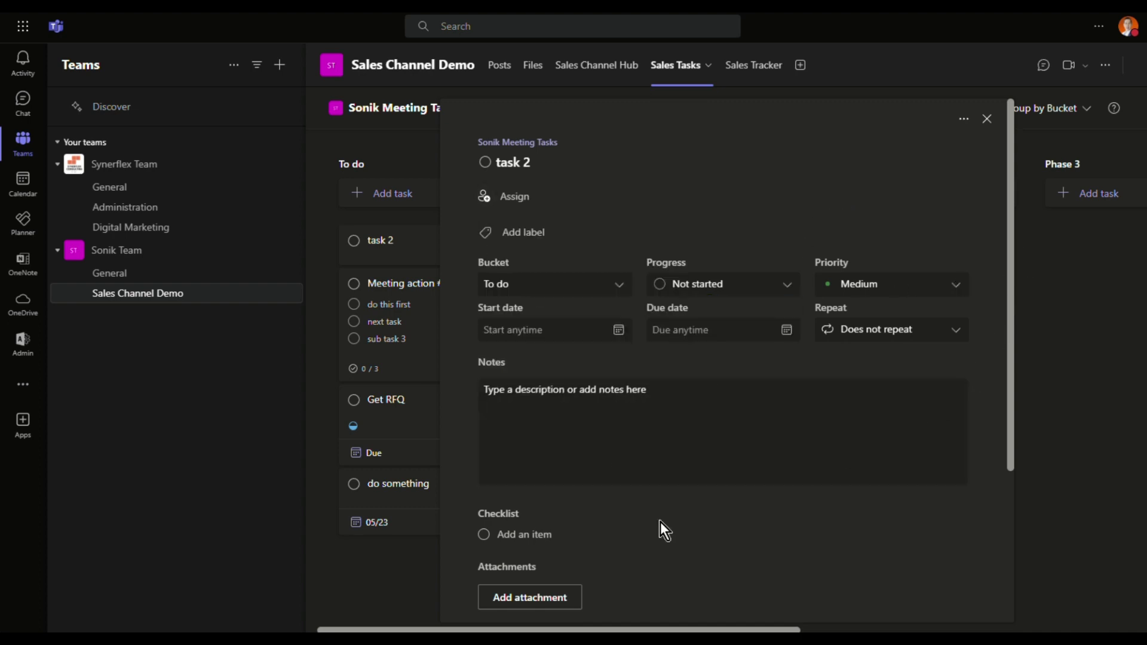
scroll(668, 521, down, 3)
scroll(668, 521, up, 3)
scroll(583, 374, down, 3)
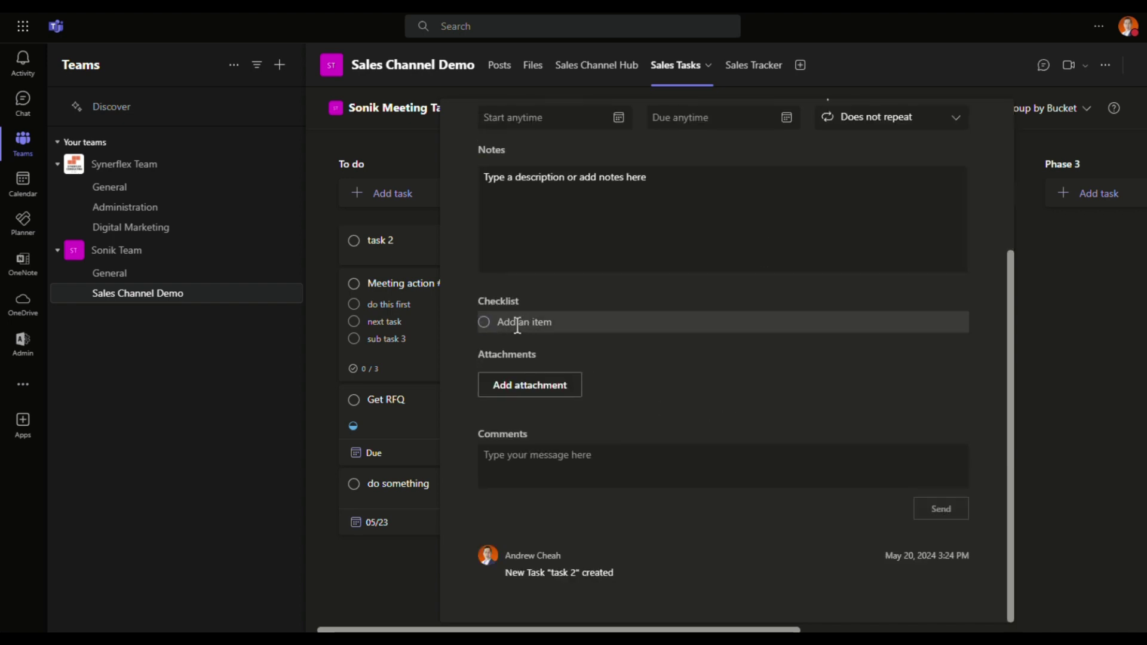
Switch from task 2 to Meeting action #1's details and look through them.
click(1073, 347)
click(424, 330)
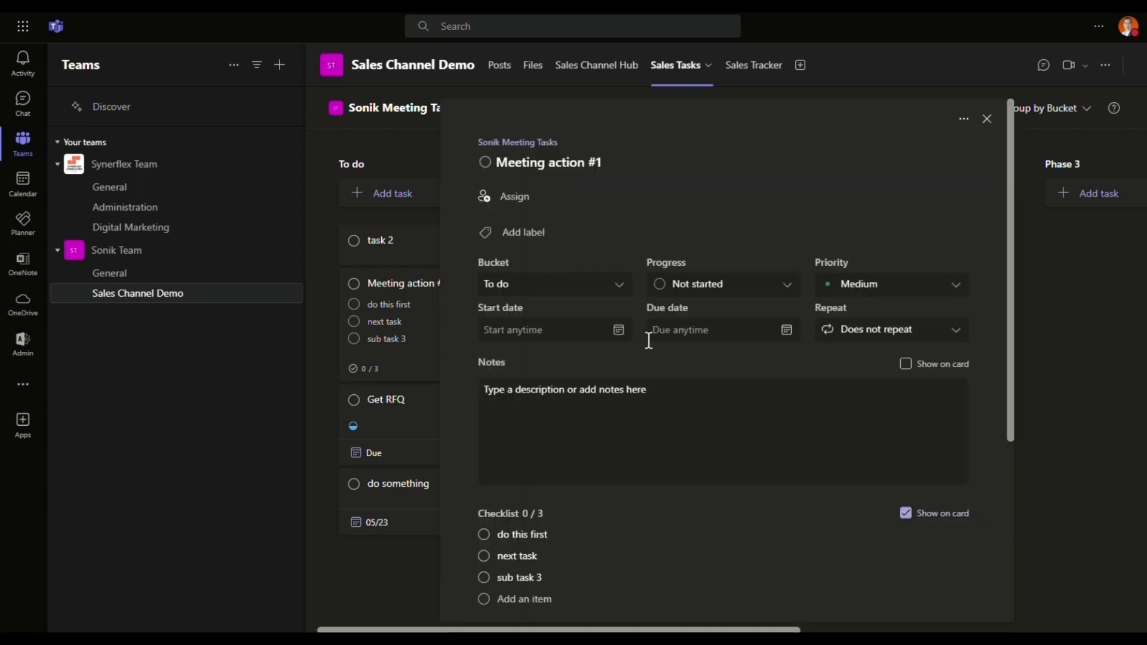
scroll(651, 344, down, 3)
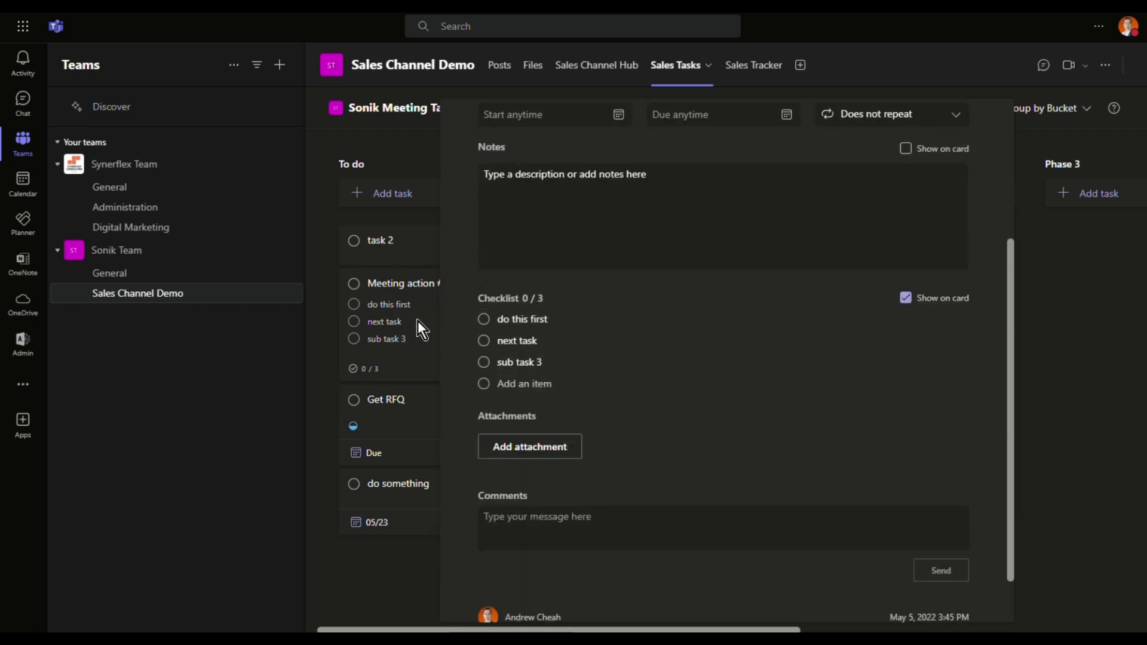
click(1082, 391)
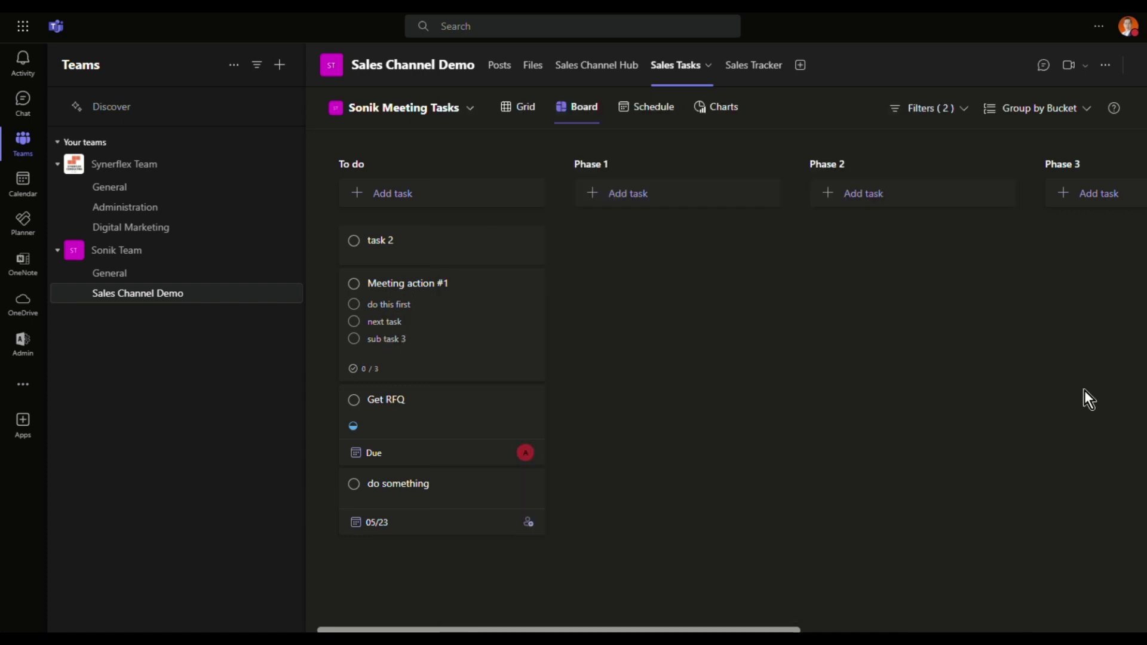
click(484, 330)
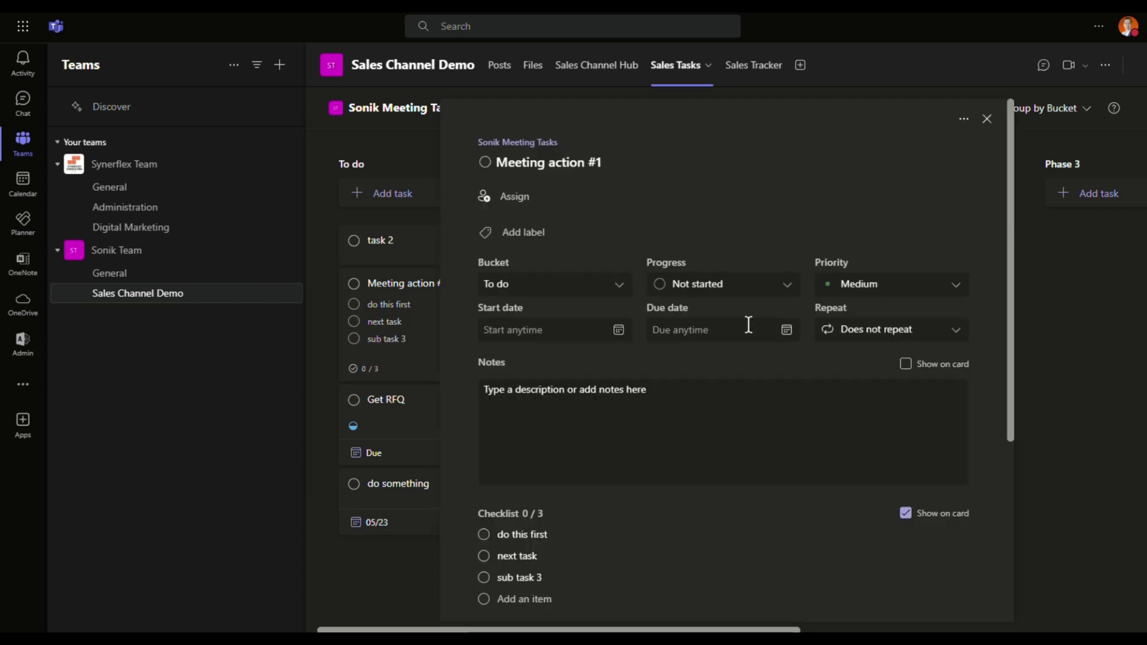
click(407, 340)
Hide the checklist on Meeting action #1's card, leaving only the 0/3 count, and reopen its details.
click(430, 338)
scroll(776, 388, down, 3)
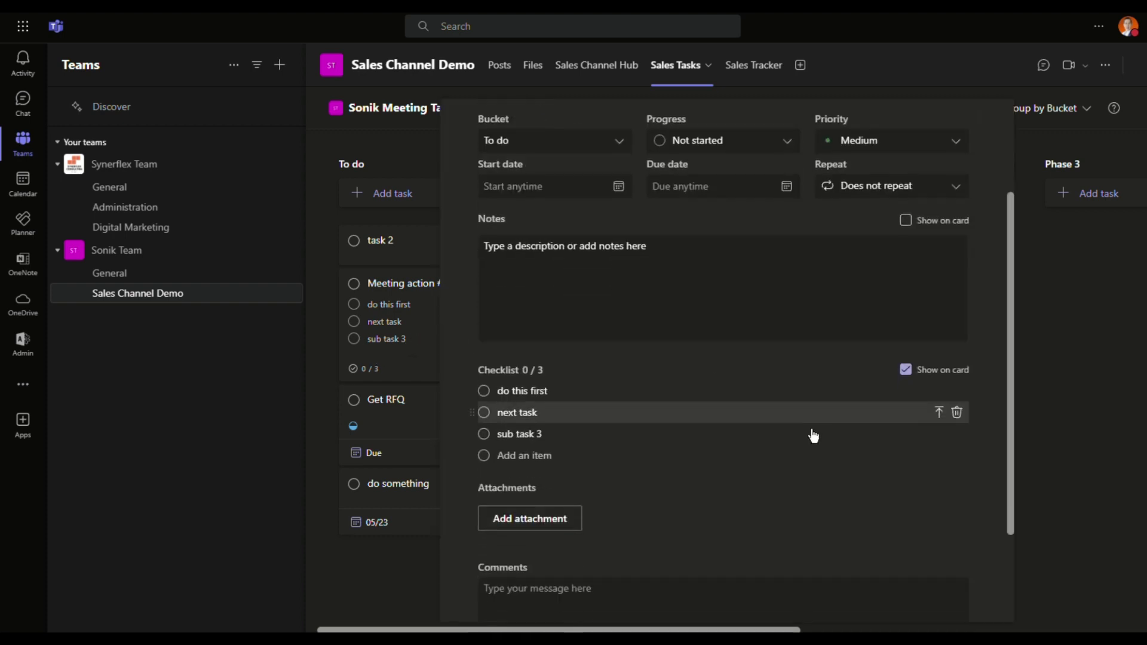
click(906, 371)
click(1059, 355)
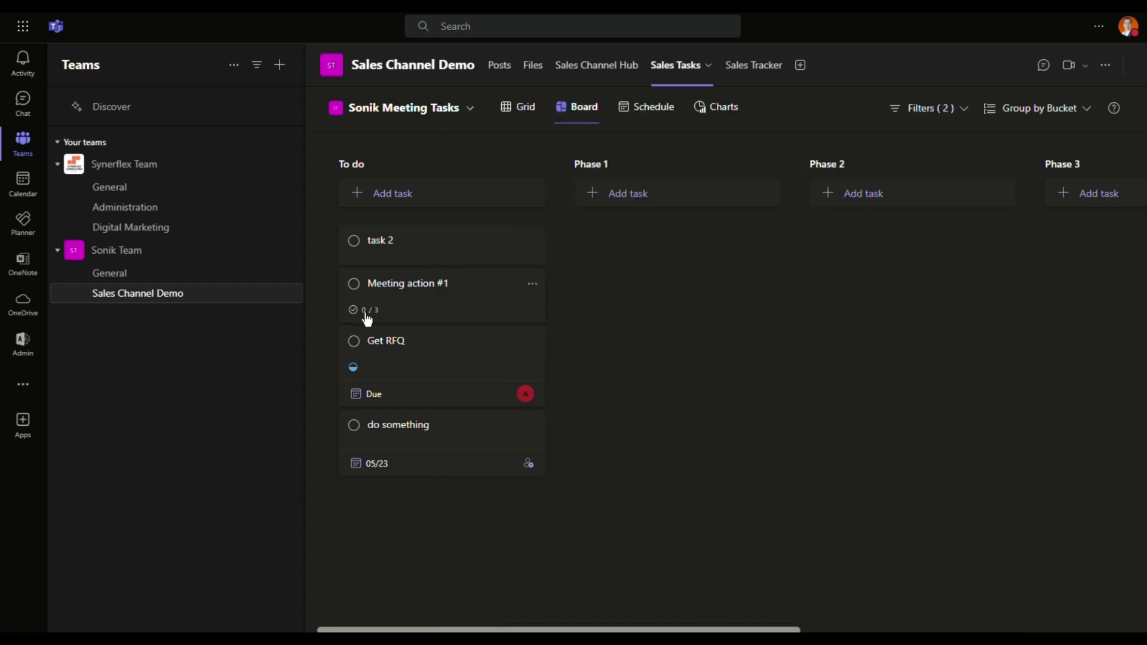
click(492, 313)
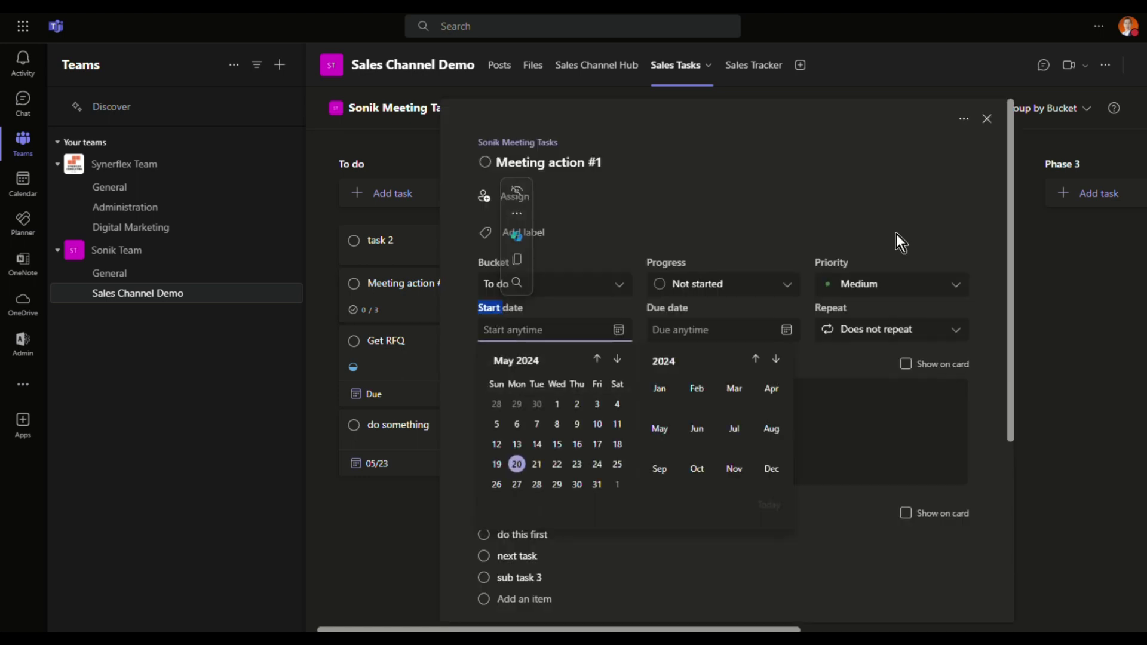
Add the note 'notes' to Meeting action #1 and show the notes on its card.
click(905, 513)
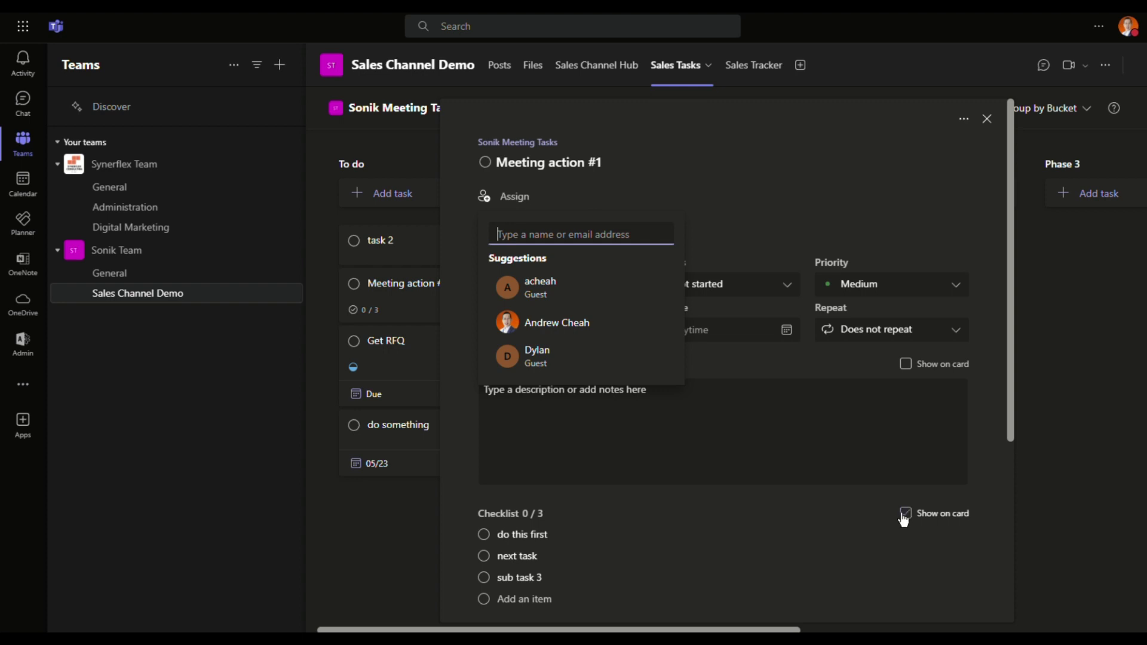
click(556, 404)
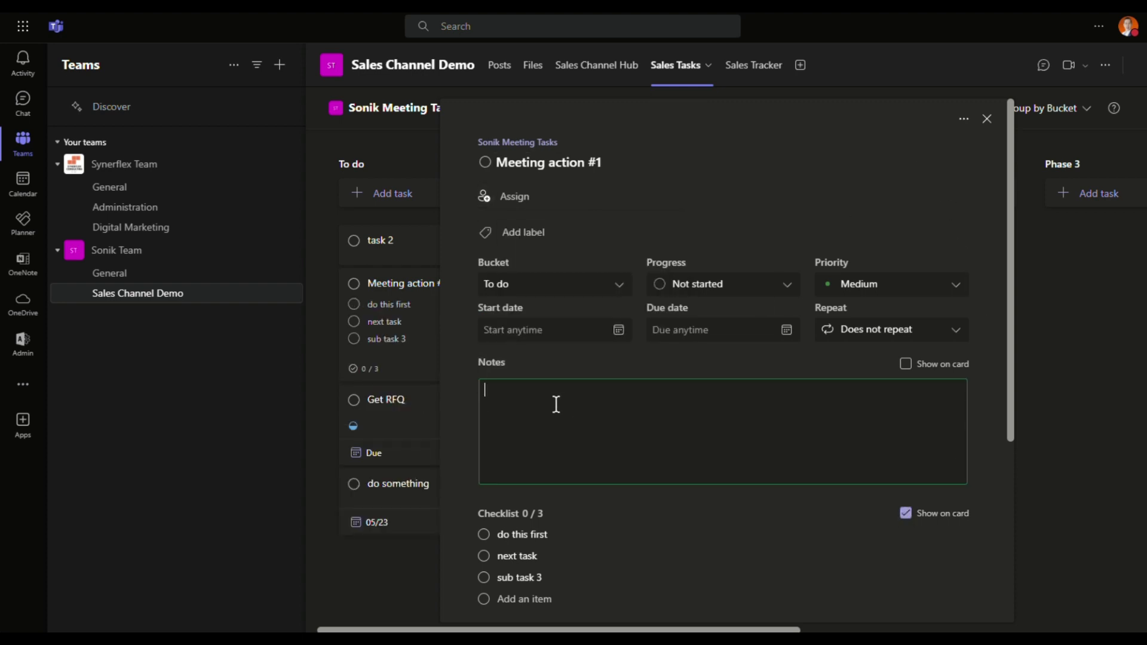
text(notes)
click(905, 365)
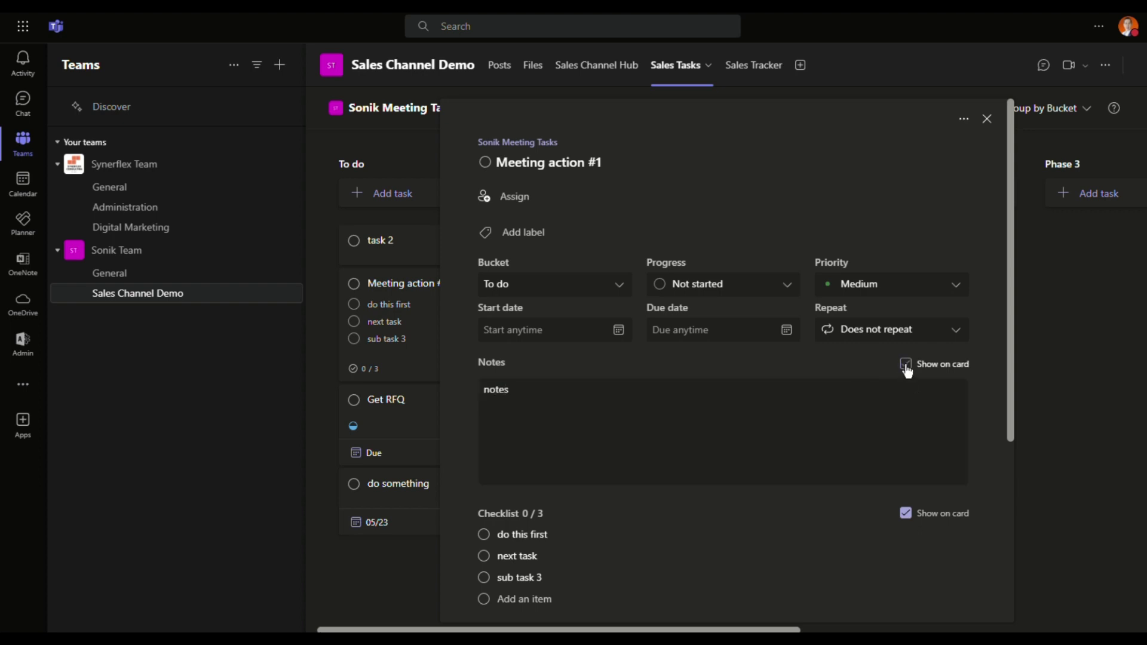
click(987, 120)
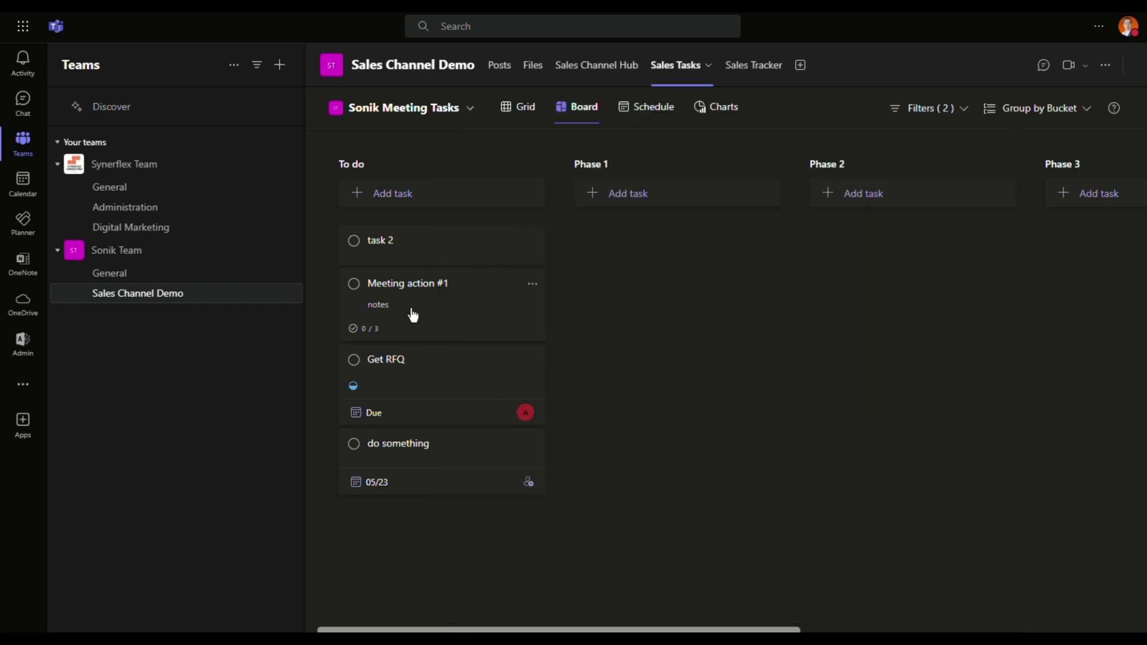
Switch Meeting action #1's card back to showing its checklist items.
click(458, 315)
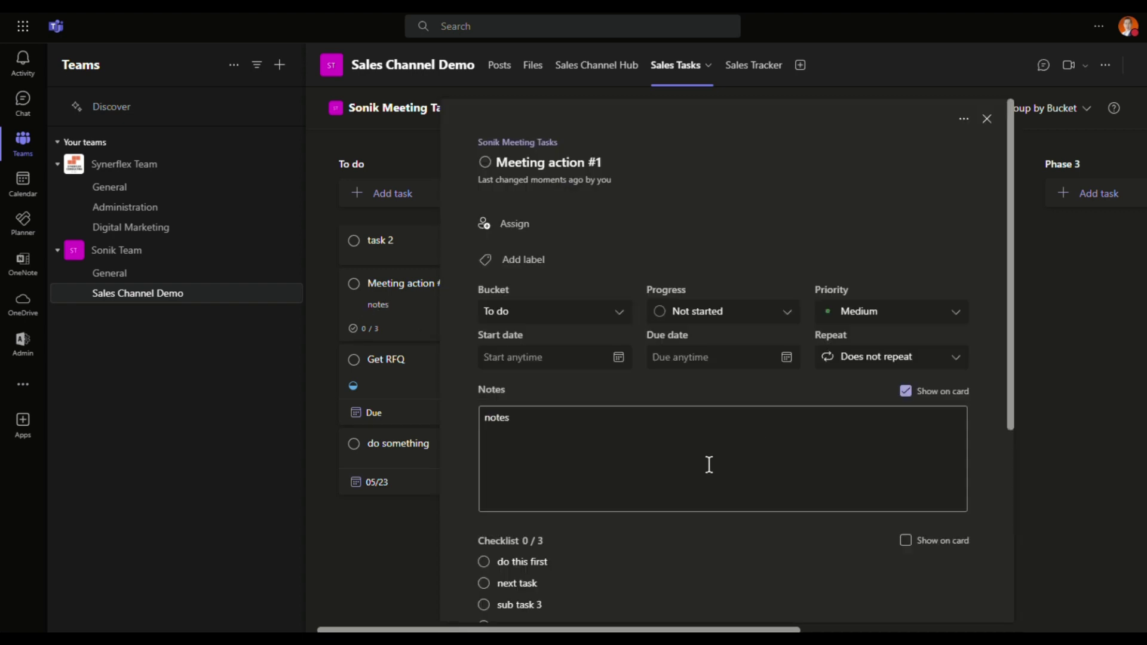
click(906, 540)
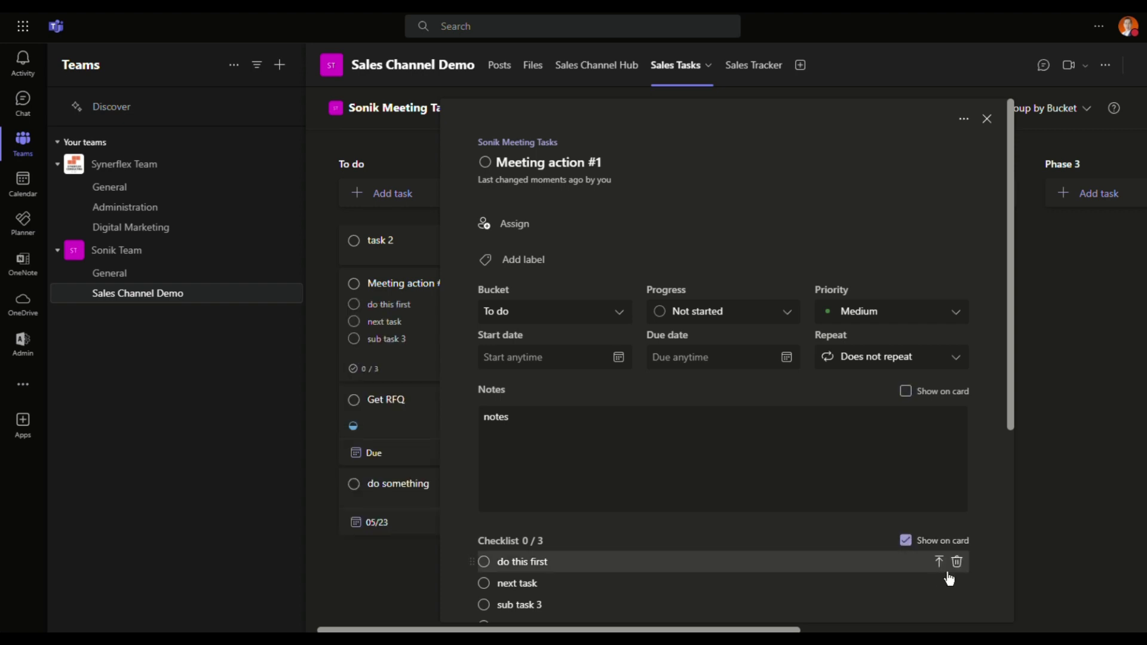
scroll(858, 487, down, 3)
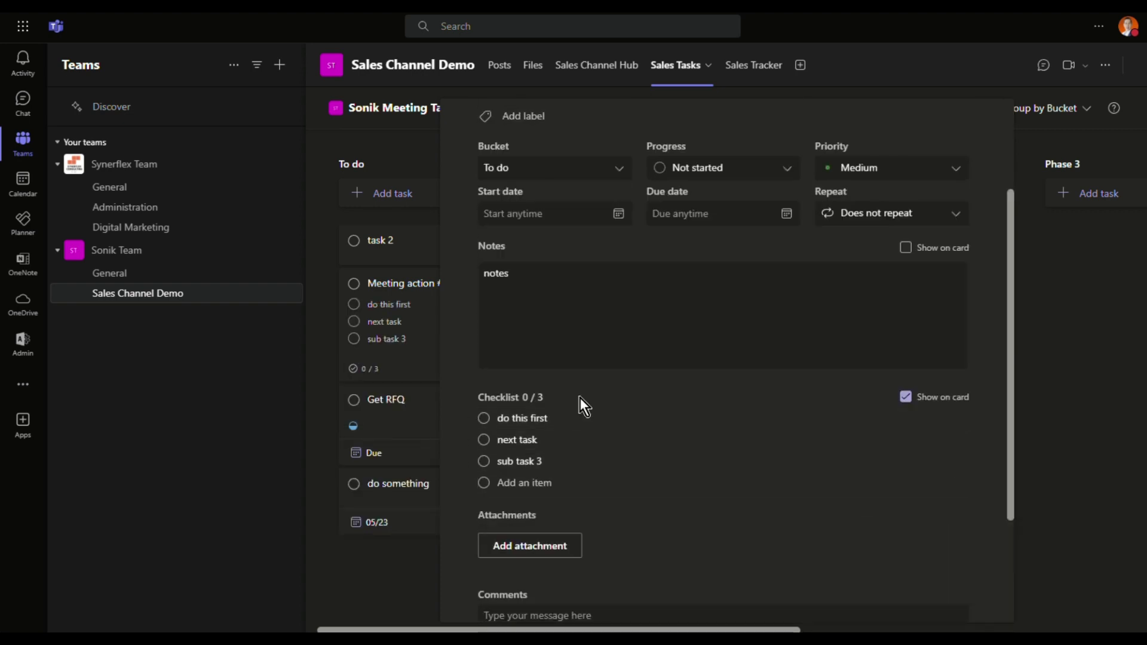
click(871, 286)
click(1059, 349)
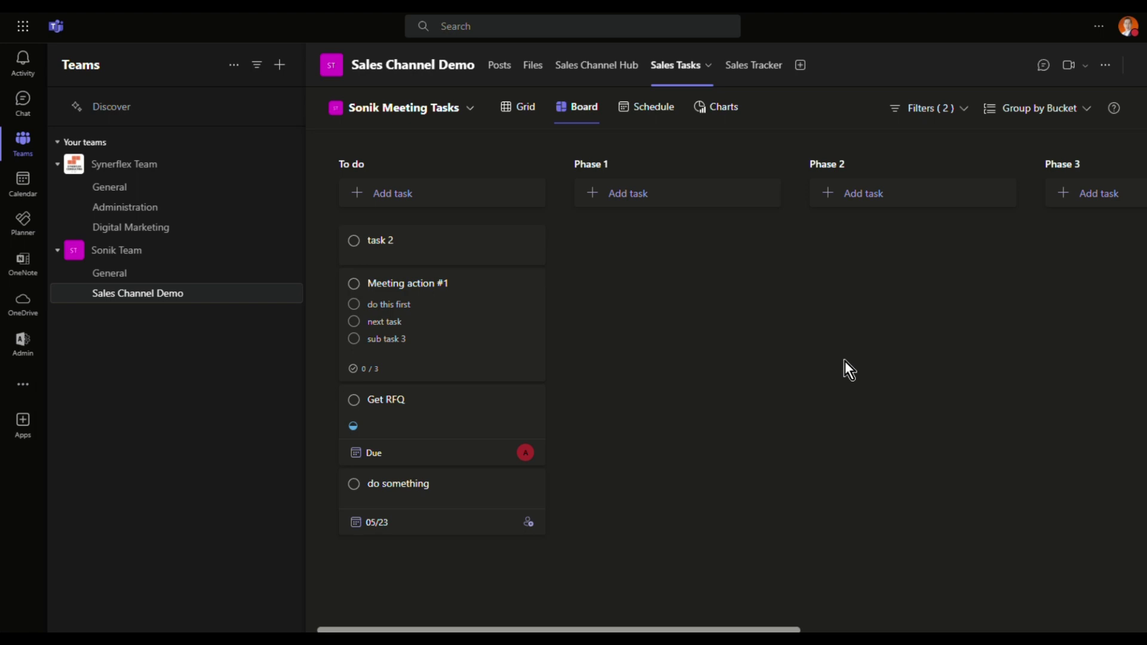
Group the board by Progress and drag task 2 from Not started into In progress.
click(1088, 110)
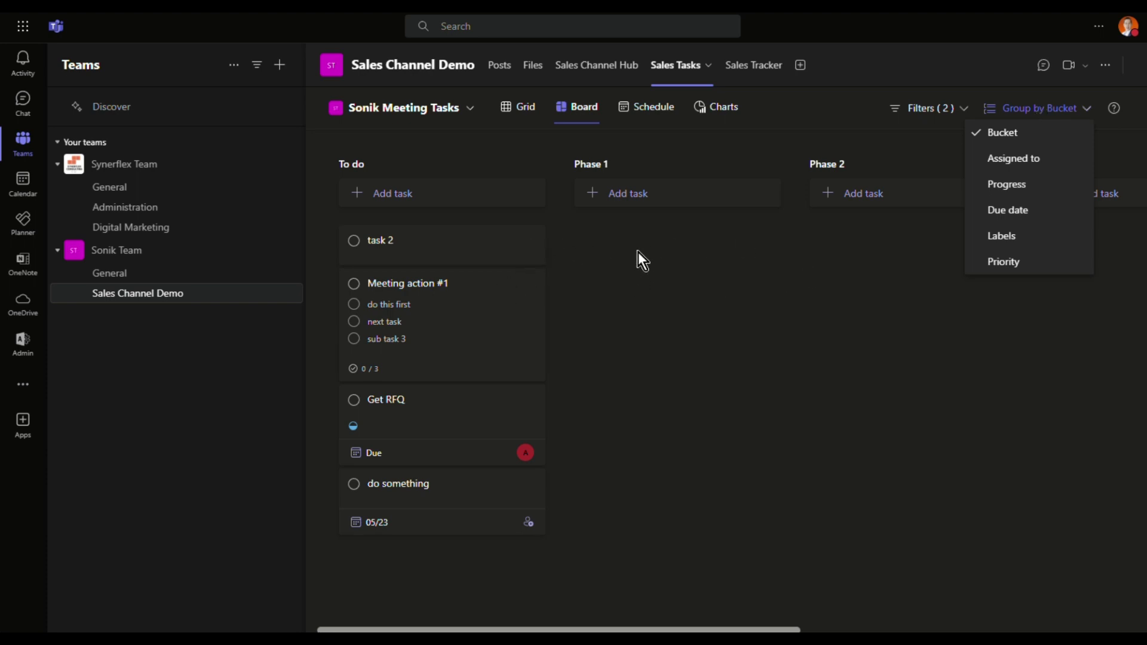
click(1021, 193)
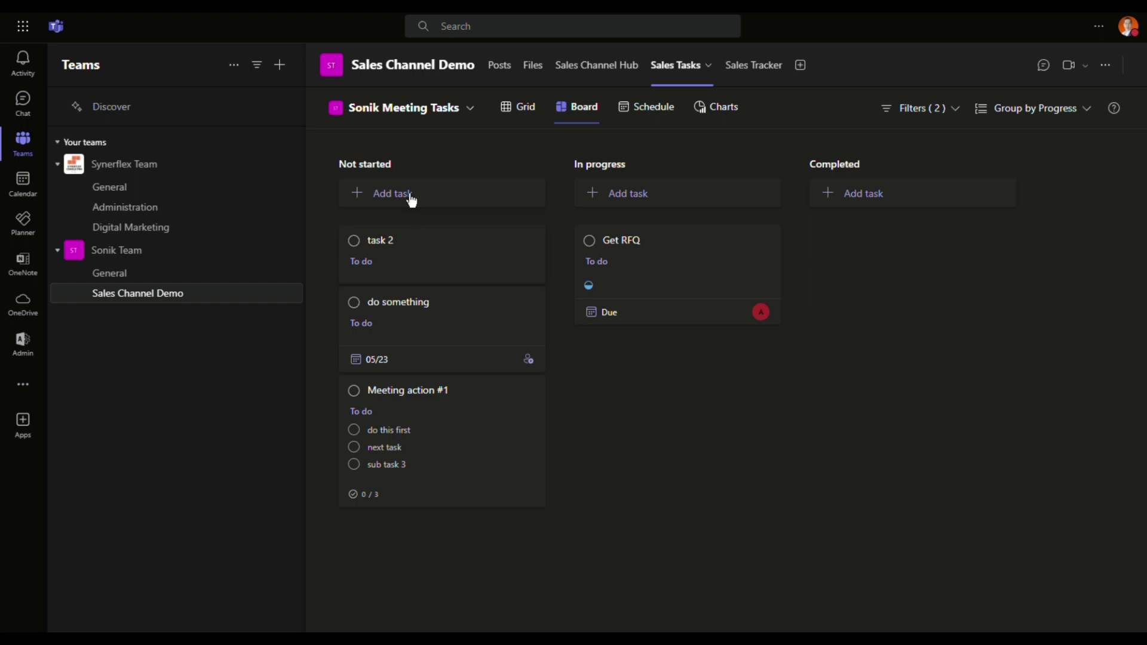
drag(445, 249, 656, 234)
Put task 2 back in Not started and check its Progress choices without changing them.
drag(700, 273, 482, 249)
click(432, 255)
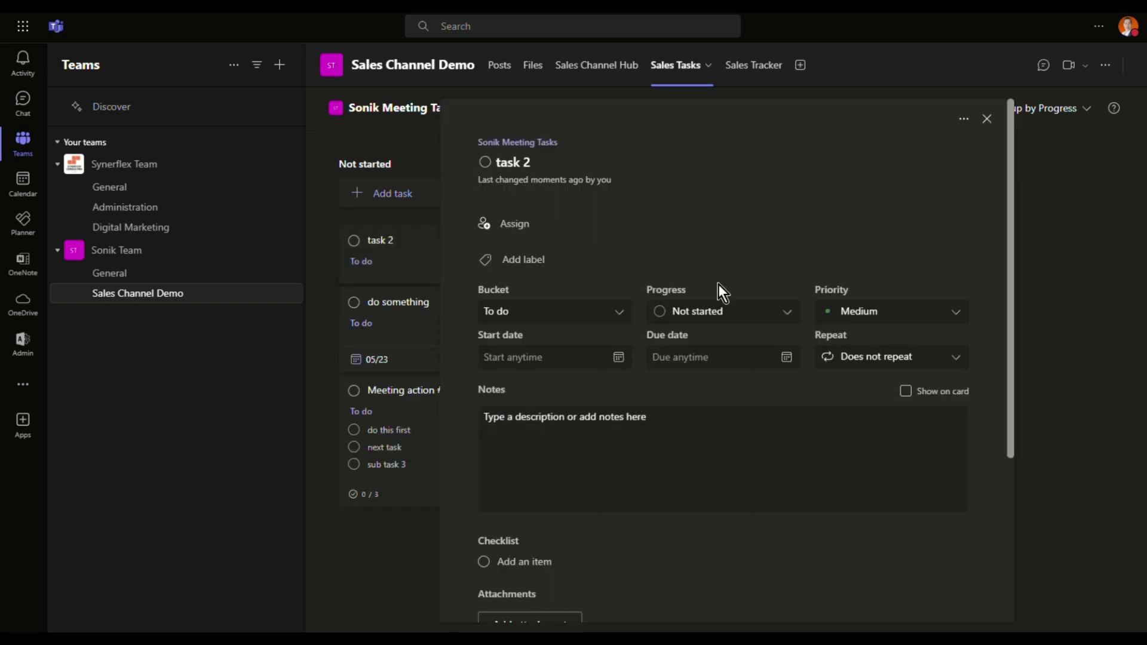
click(786, 318)
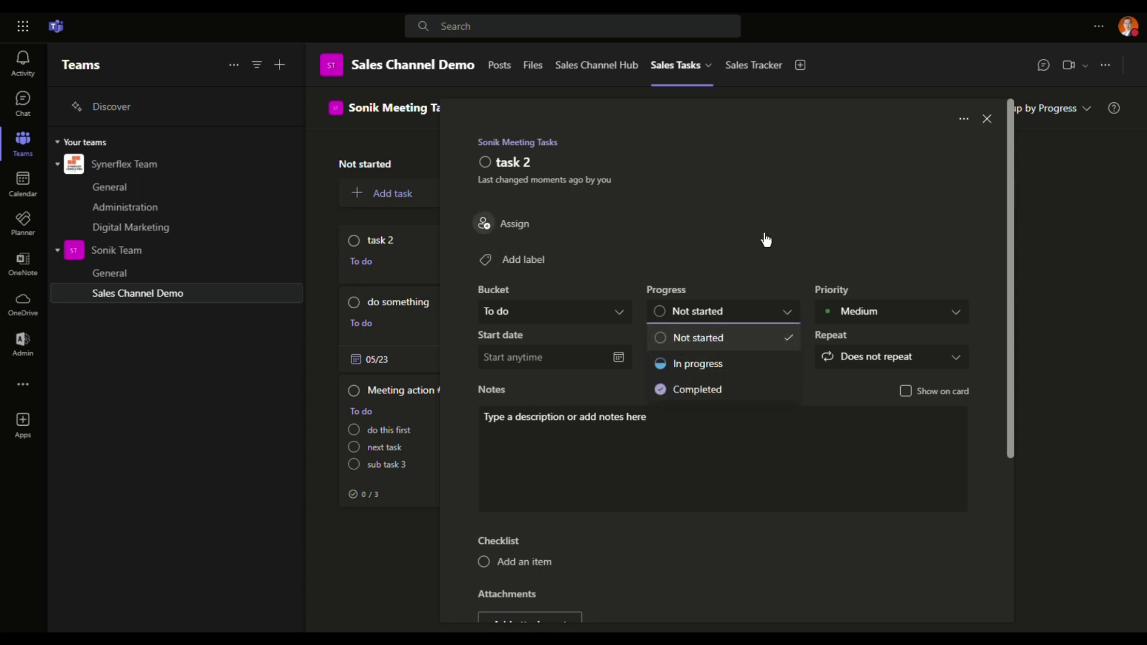
click(845, 120)
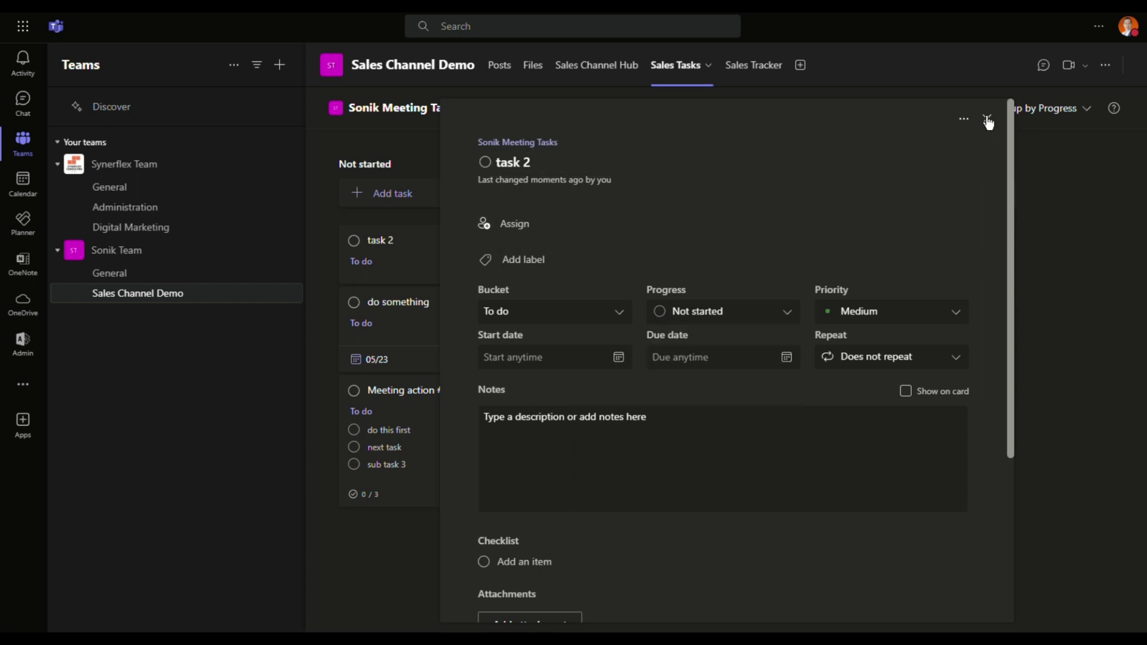
click(987, 119)
Drag task 2 into In progress just below Get RFQ, then glance at Get RFQ's details.
drag(404, 267, 650, 263)
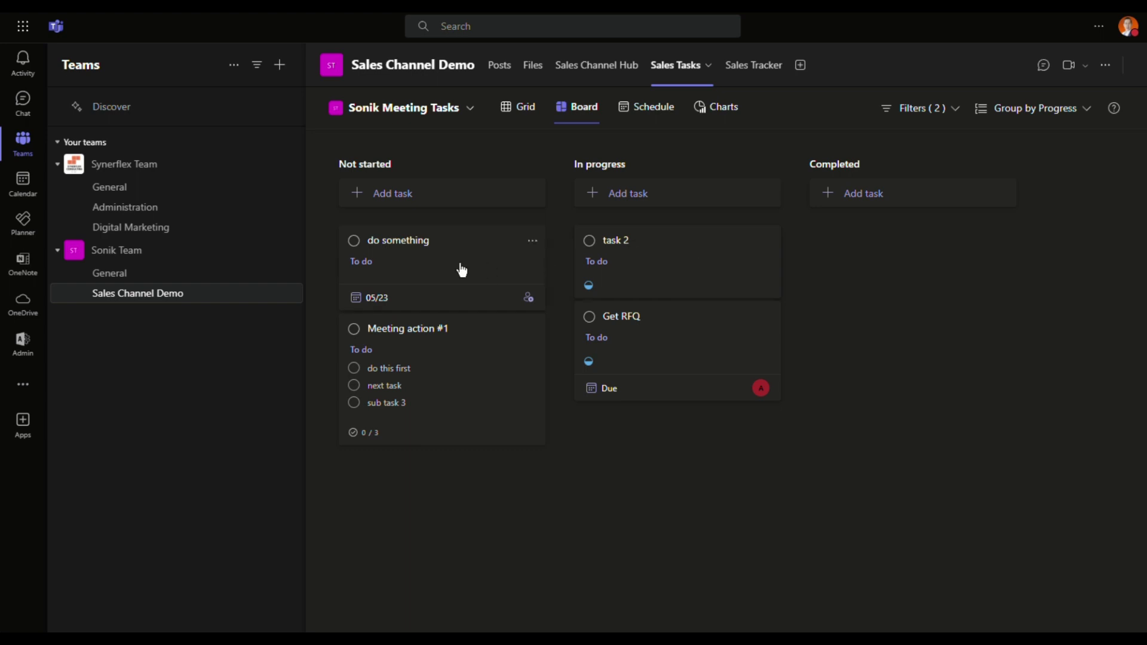
drag(697, 264, 510, 260)
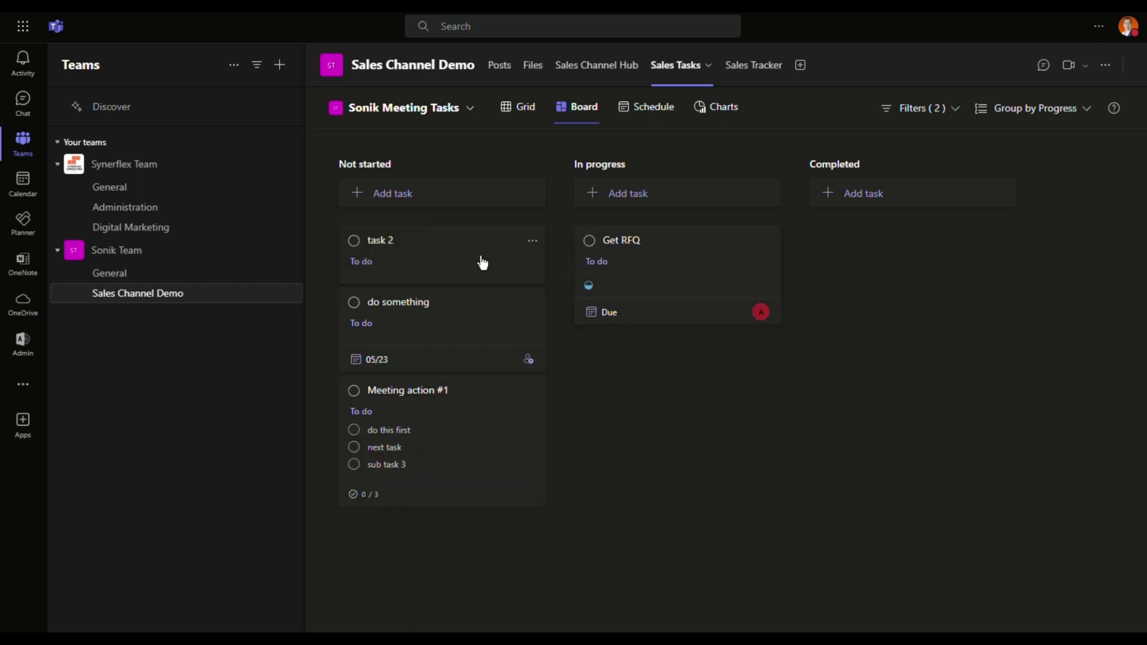
drag(481, 260, 696, 261)
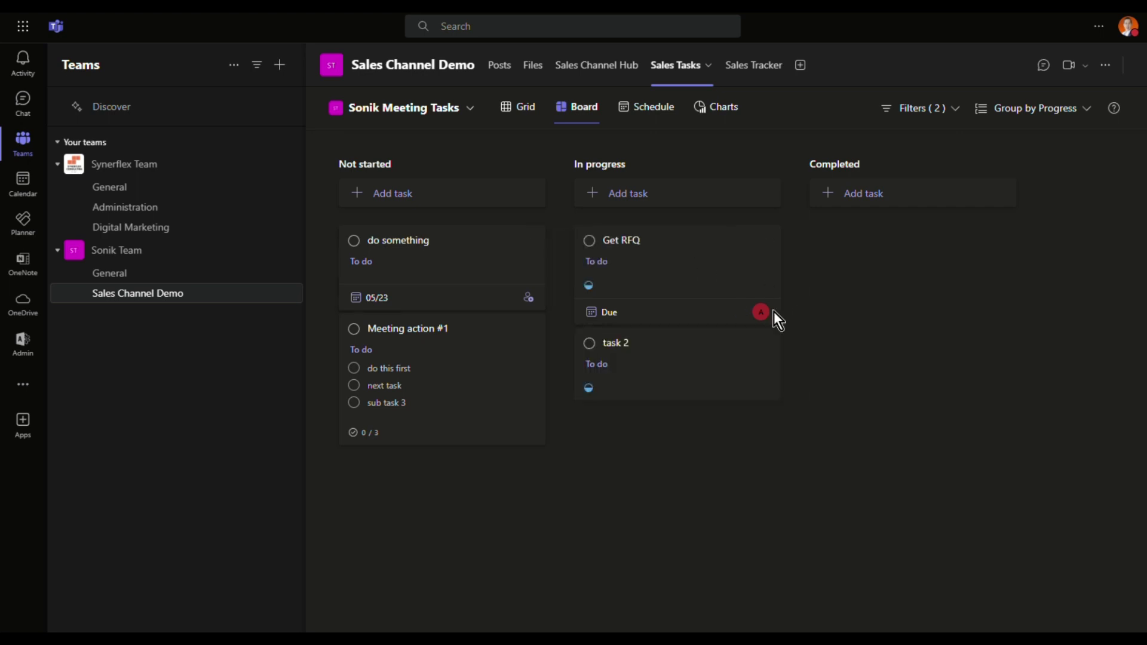
click(709, 278)
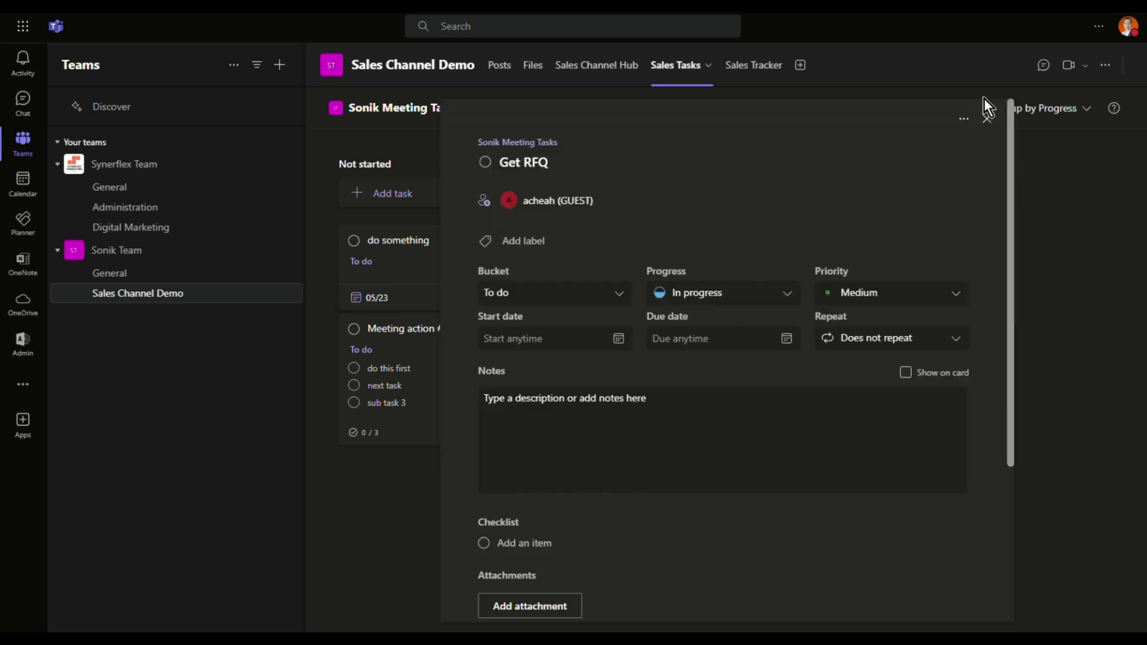
click(986, 119)
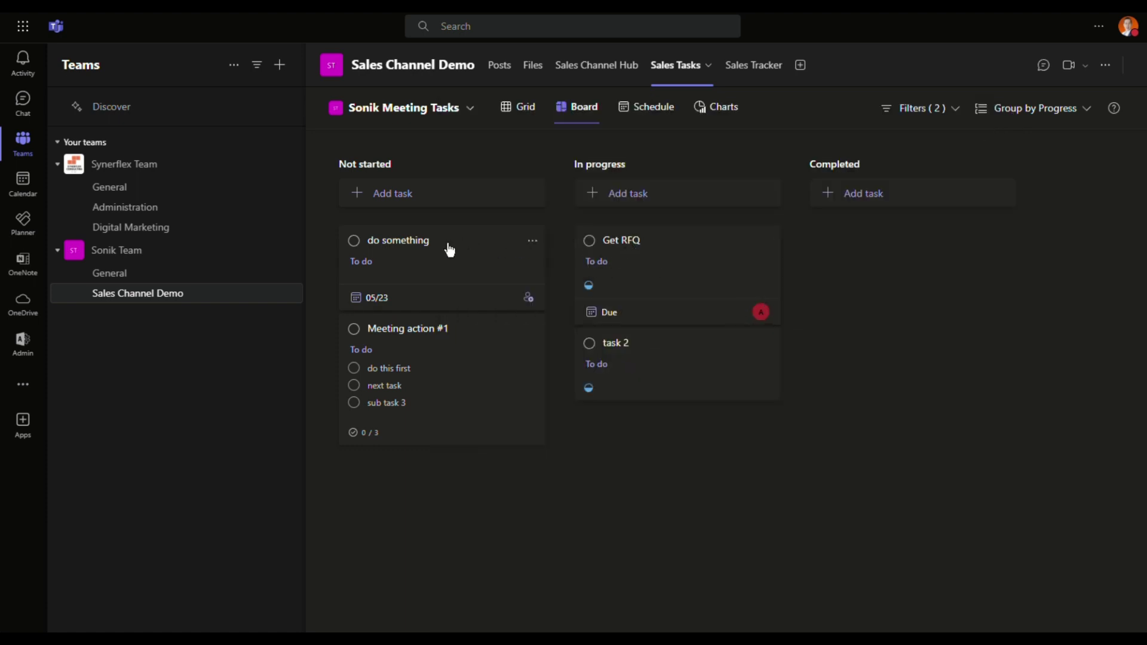
Group the board by Assigned to and drag Meeting action #1 from Unassigned to the team member.
click(1086, 110)
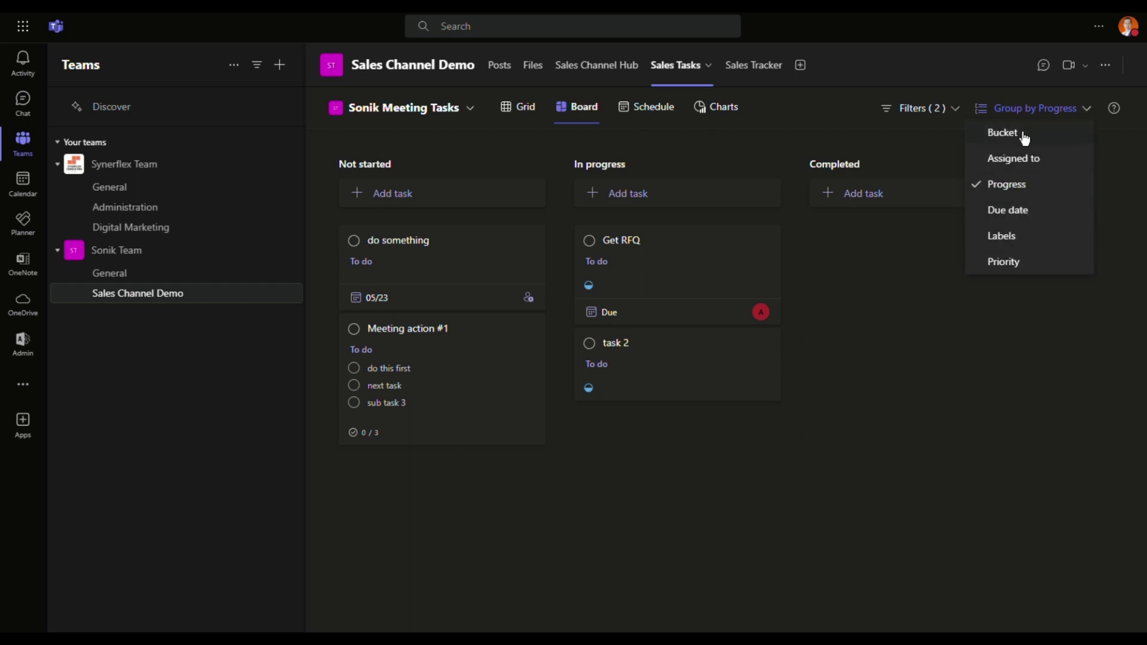
click(1010, 158)
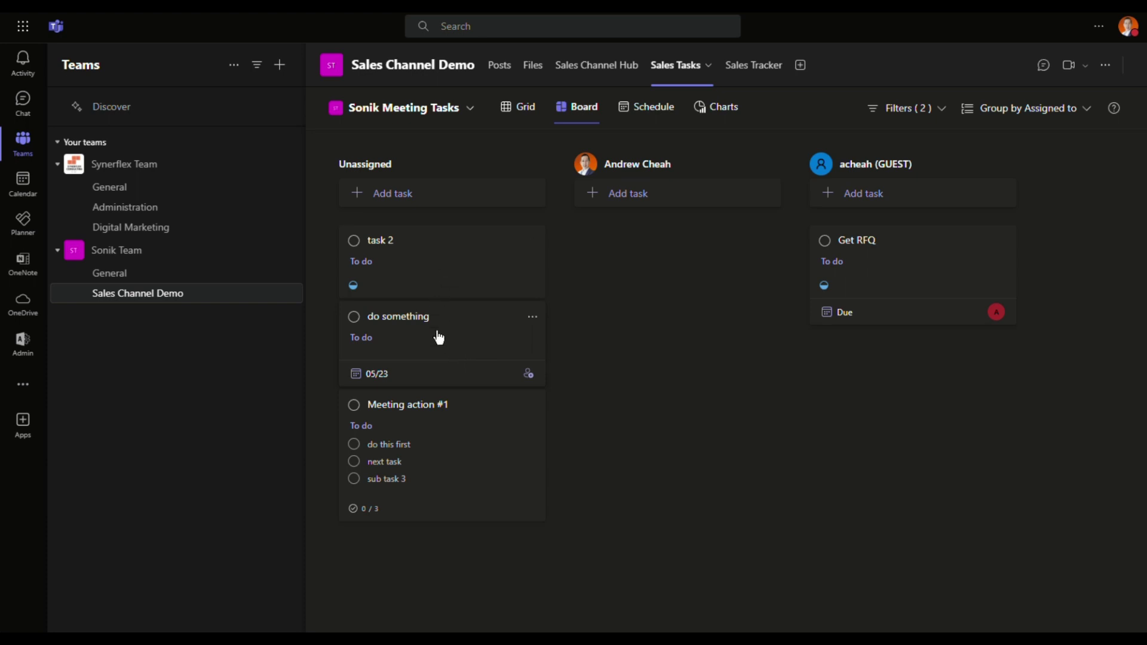
drag(435, 335, 695, 248)
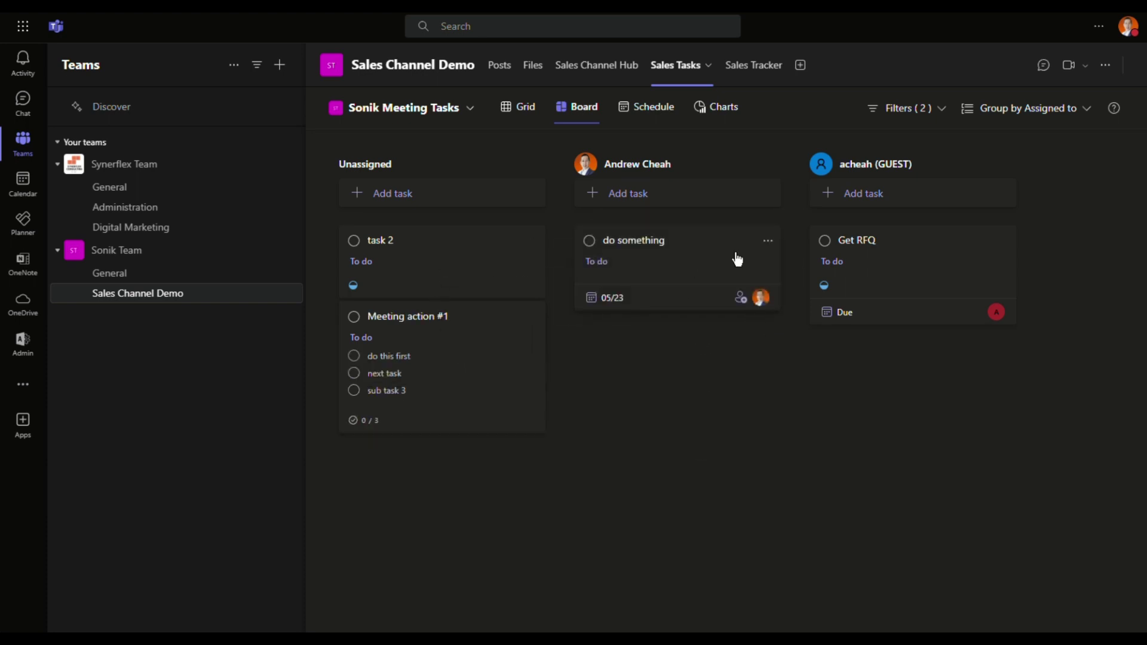
drag(737, 258, 461, 299)
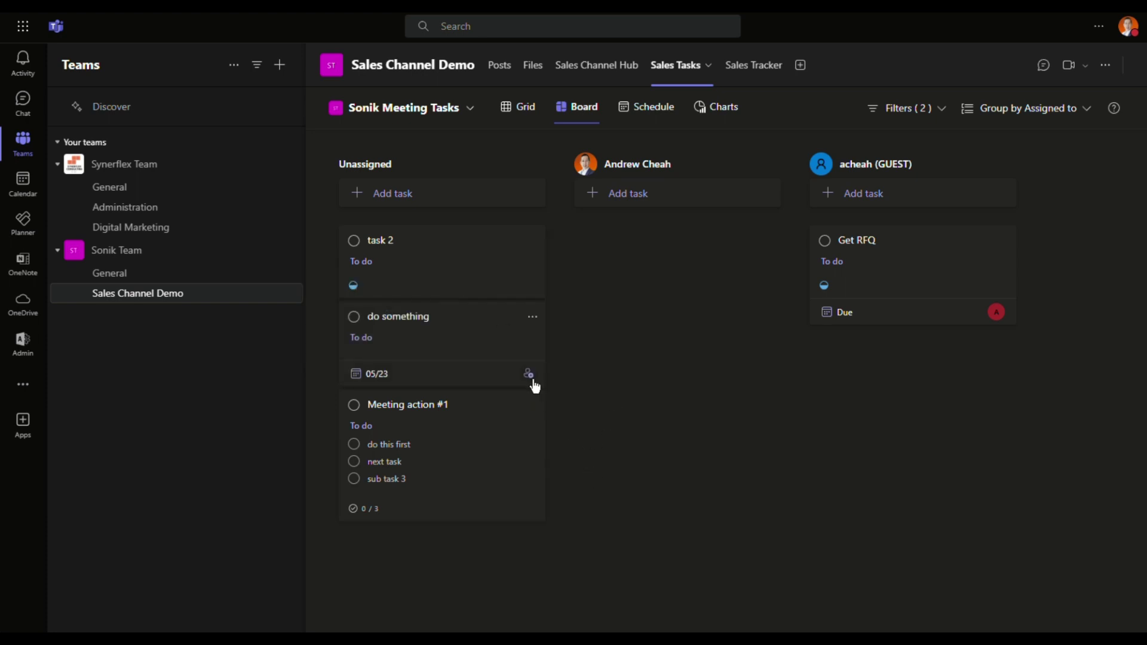
drag(474, 440, 700, 283)
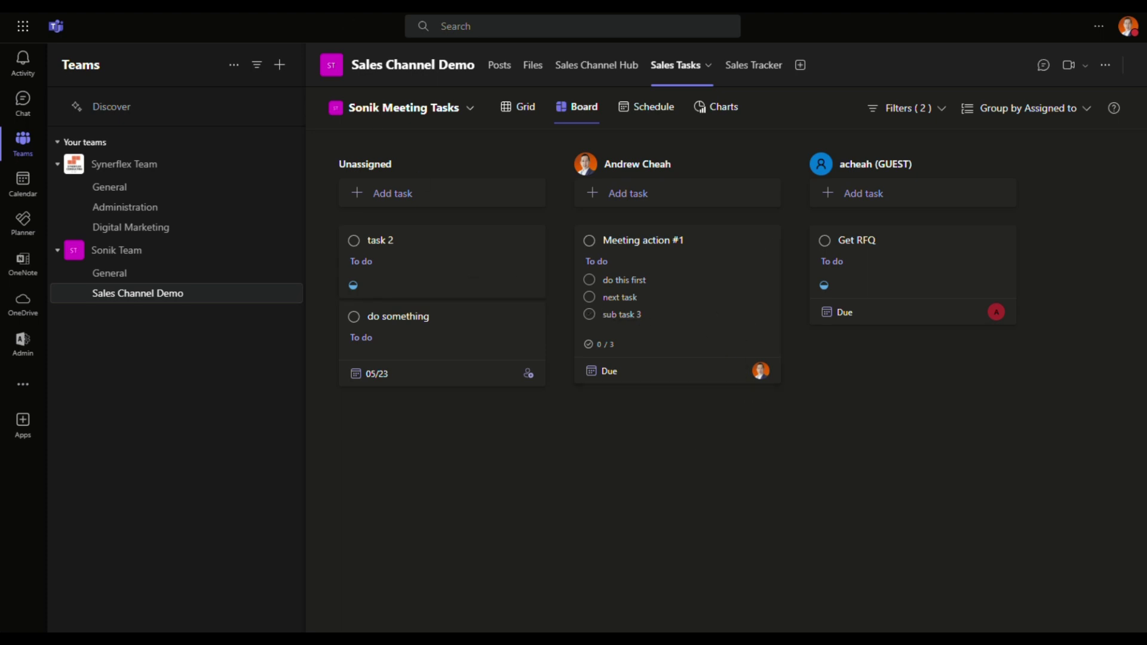
key(alt+Tab)
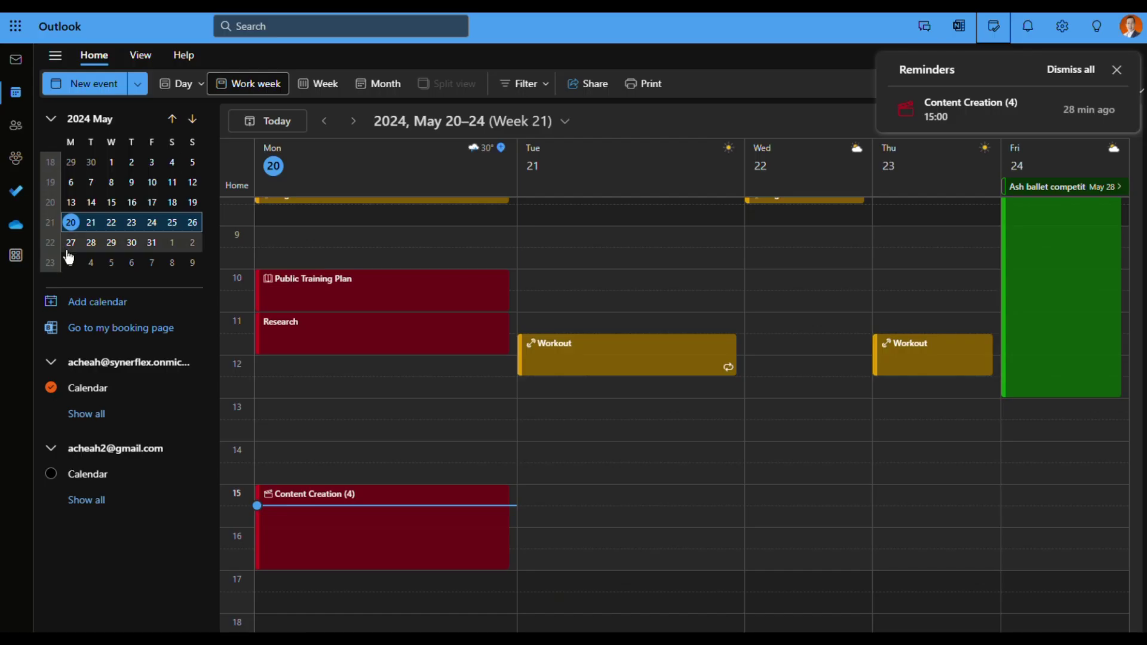
click(15, 190)
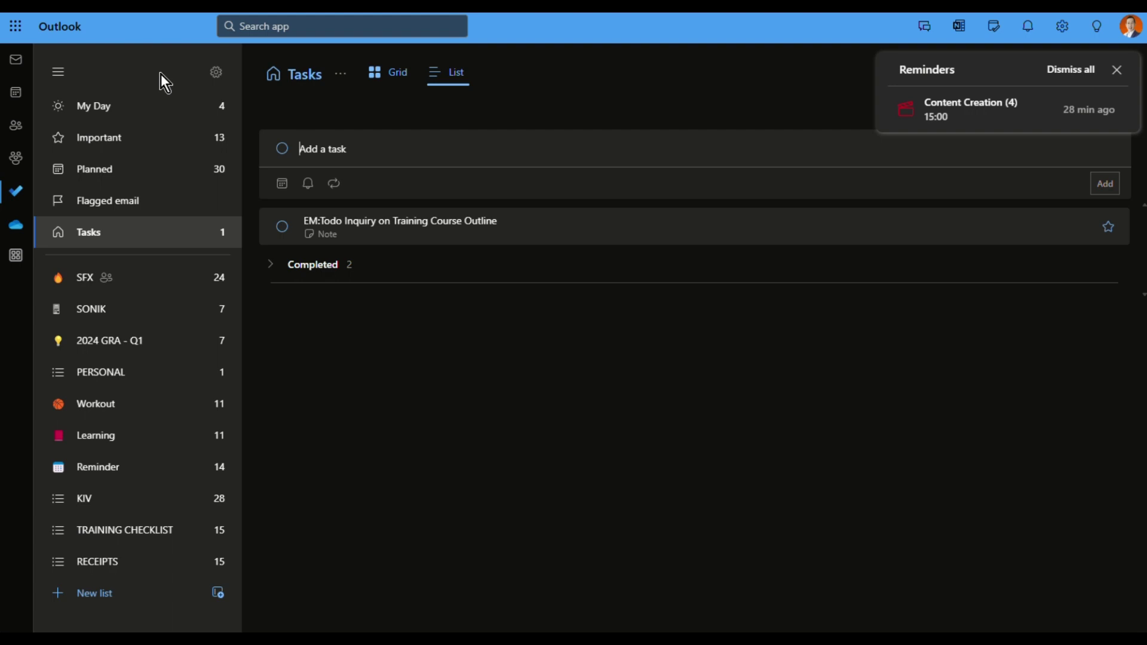
click(127, 112)
click(117, 208)
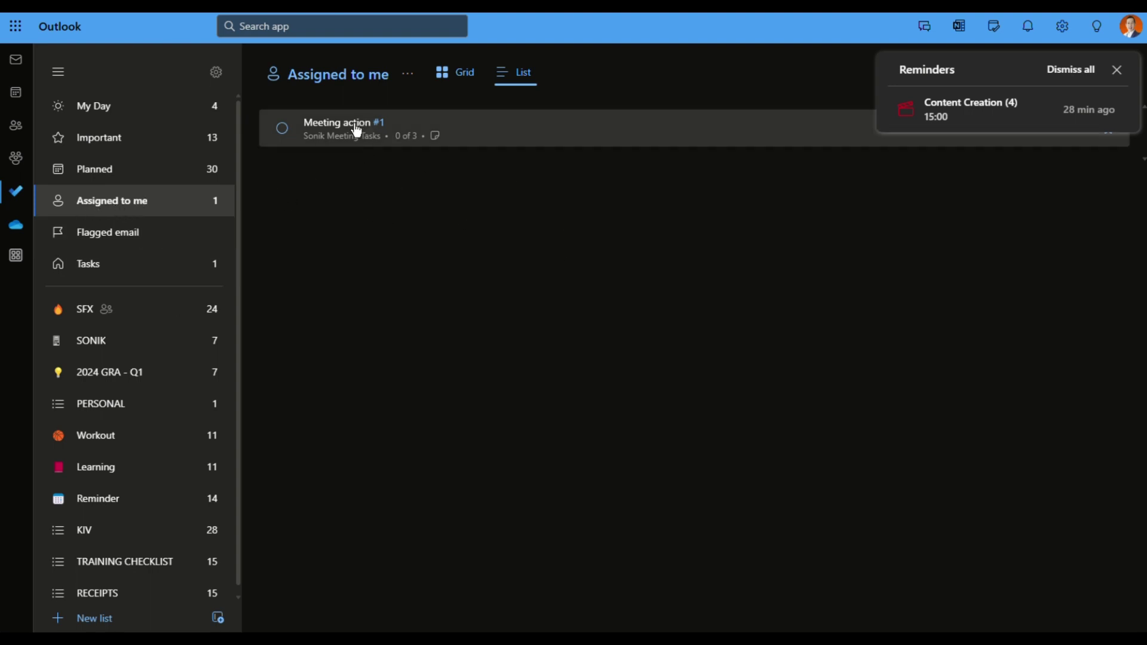
click(1117, 71)
click(334, 137)
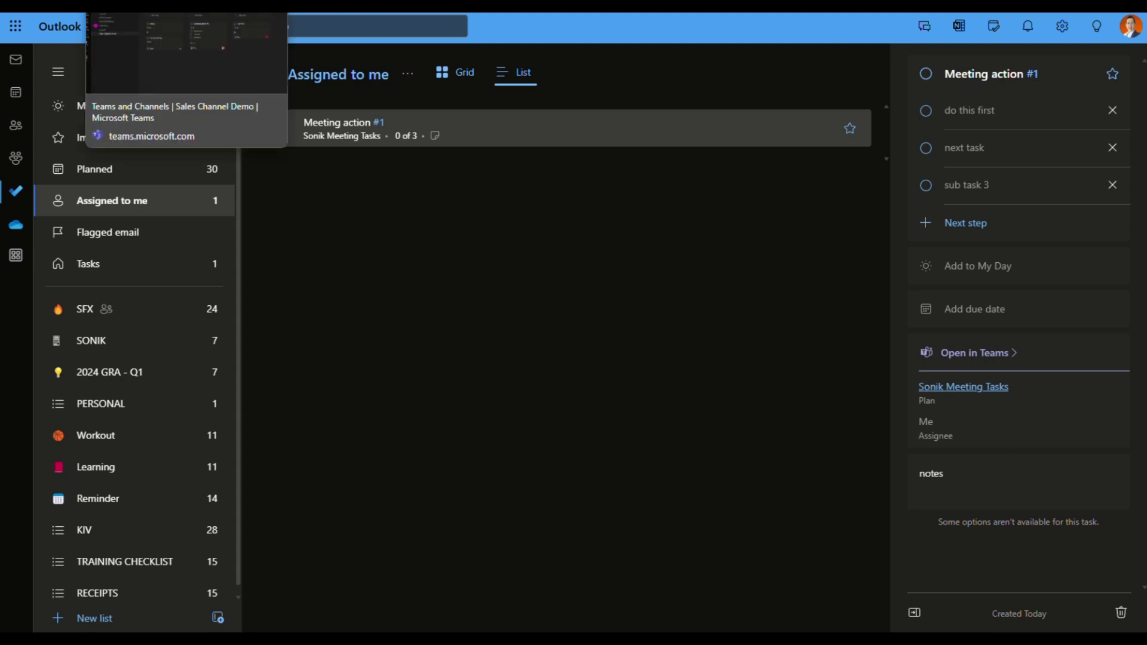
click(149, 6)
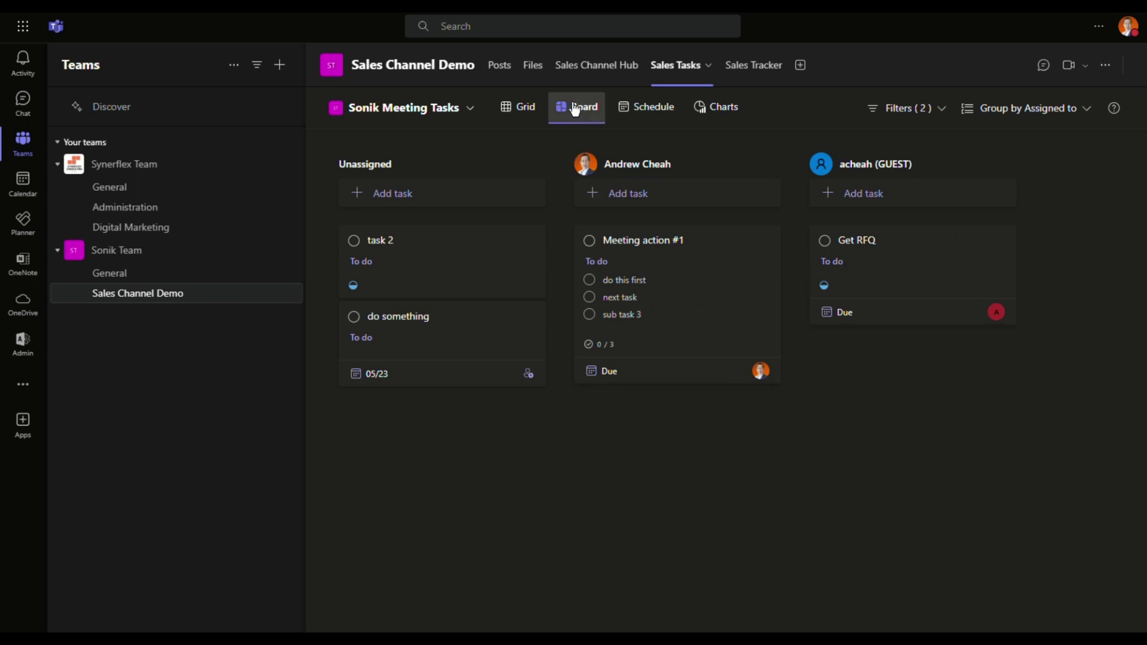
In the Schedule view, place task 2 on Friday 24 May 2024 and check its details.
click(650, 119)
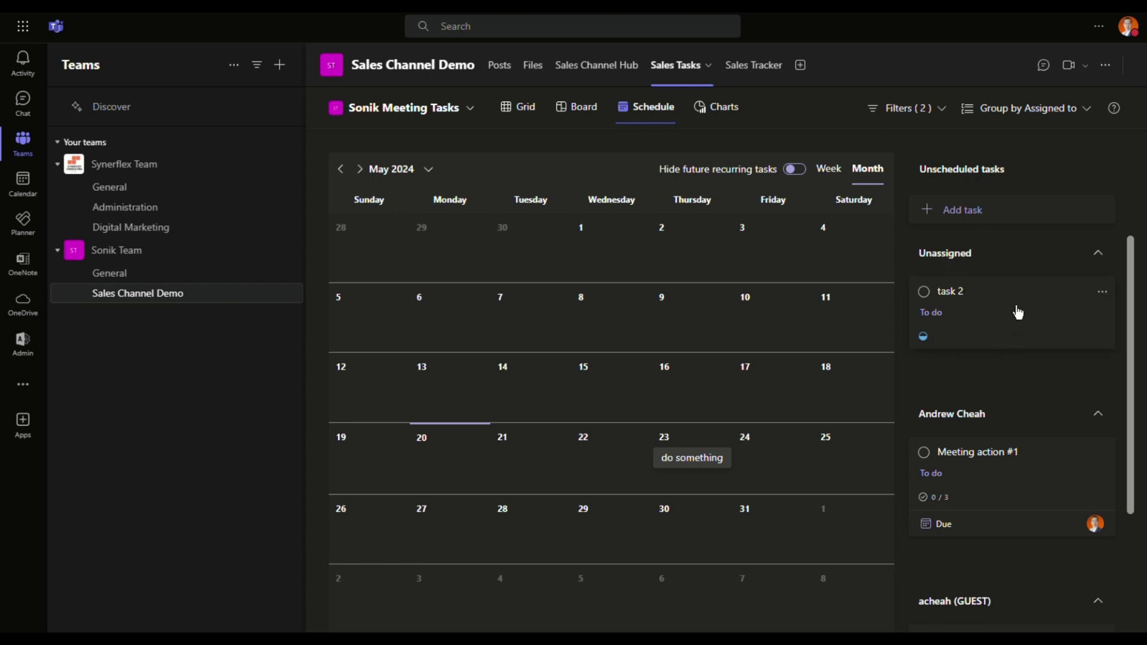
drag(1019, 312, 752, 477)
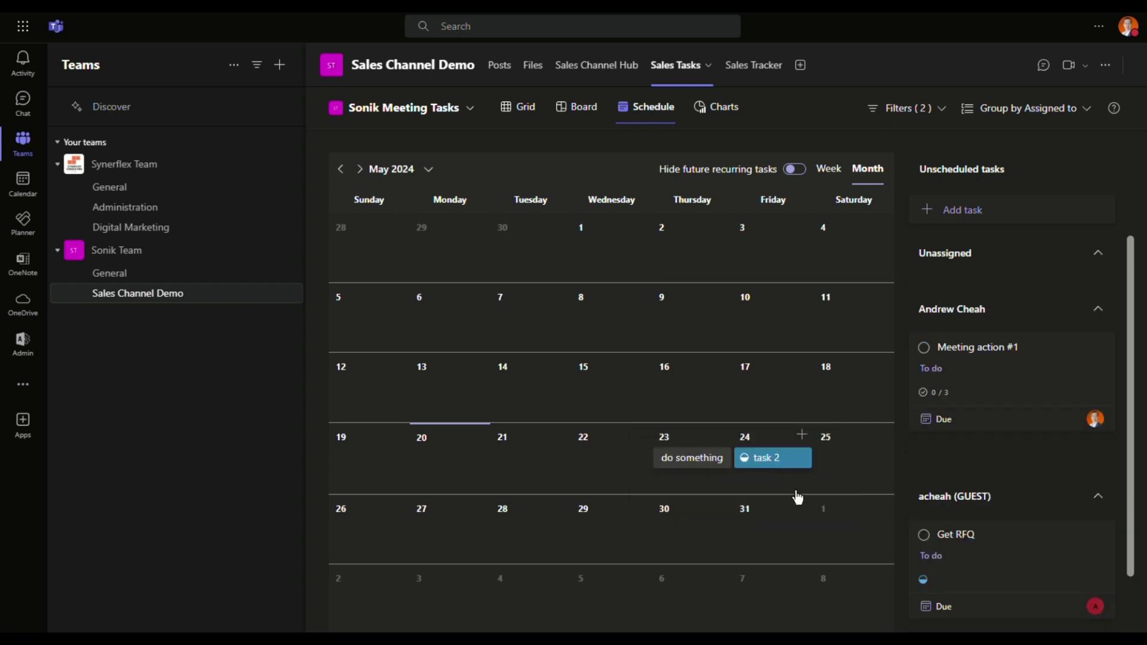
click(759, 464)
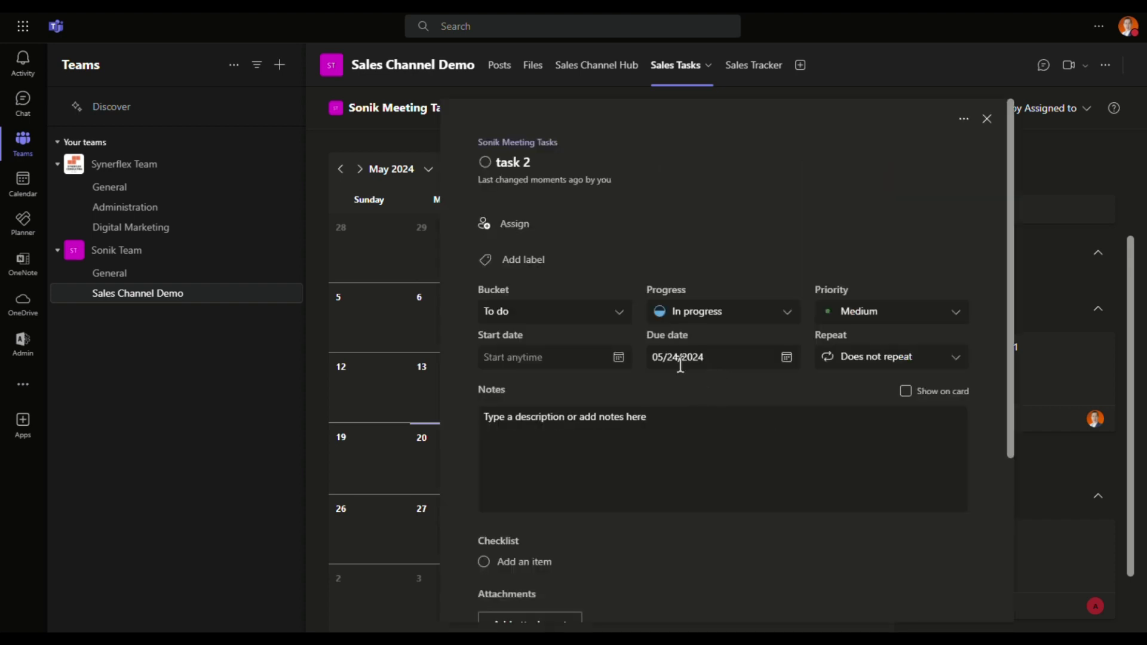
click(987, 121)
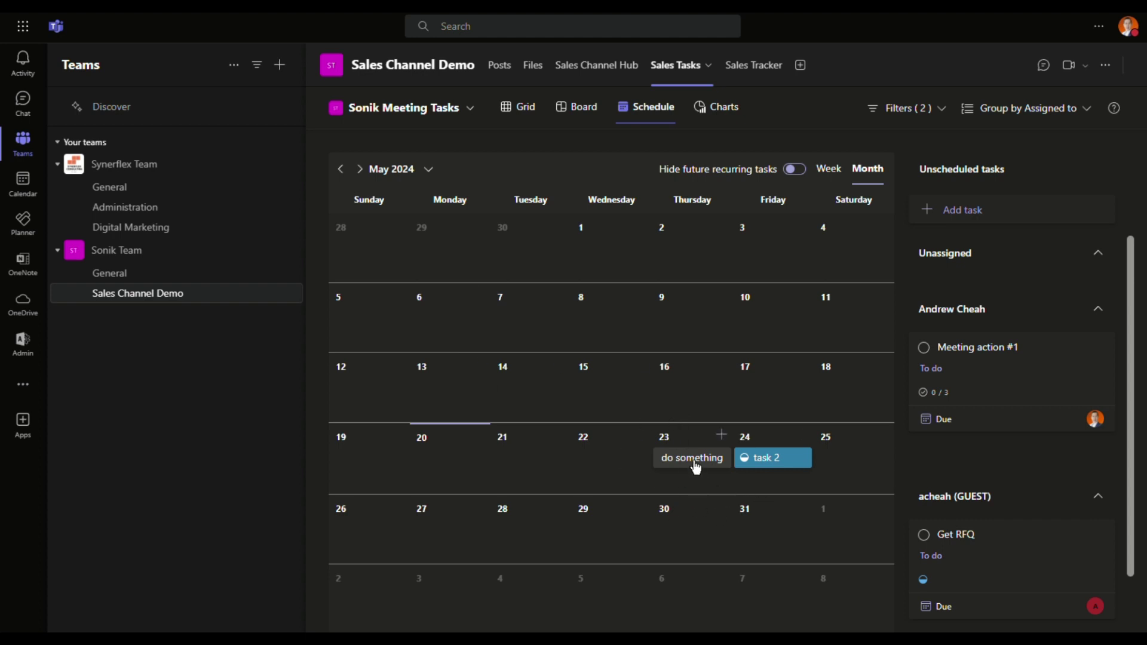
Try moving do something to Wednesday 22, switch to Week view, and open the Charts dashboard.
drag(696, 469, 662, 481)
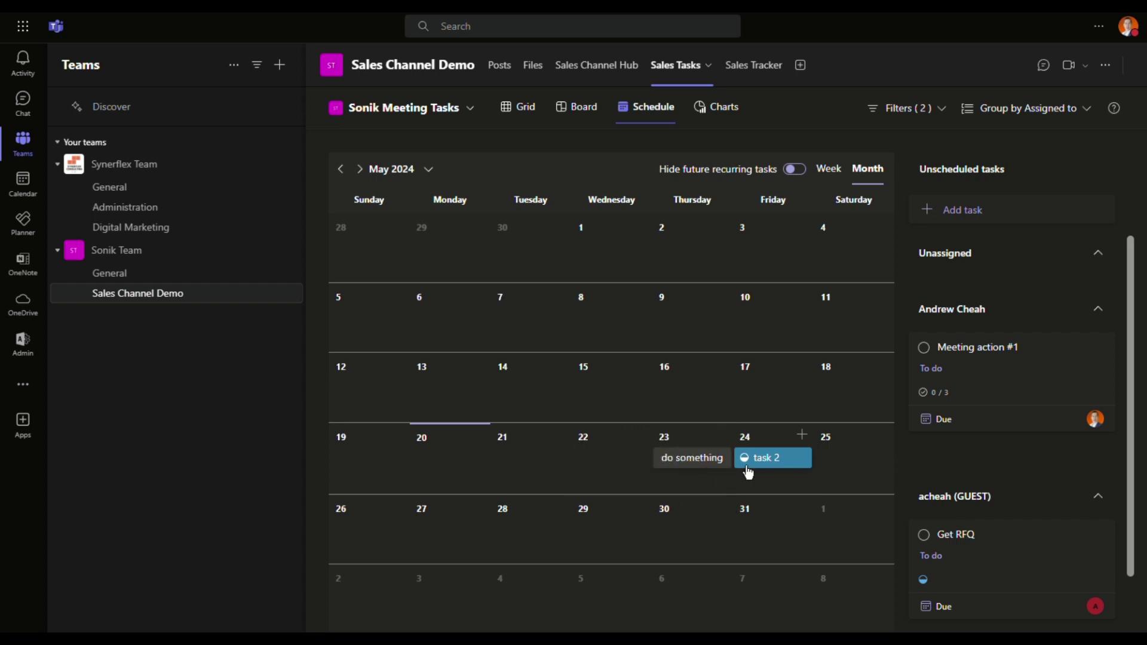
click(829, 170)
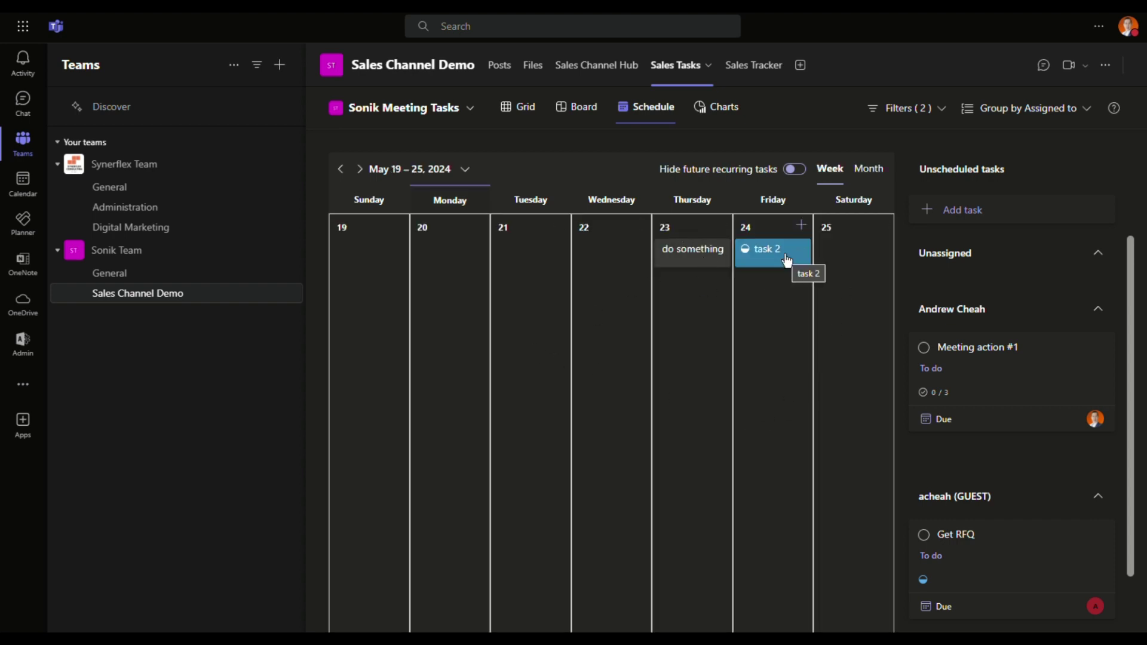
click(716, 109)
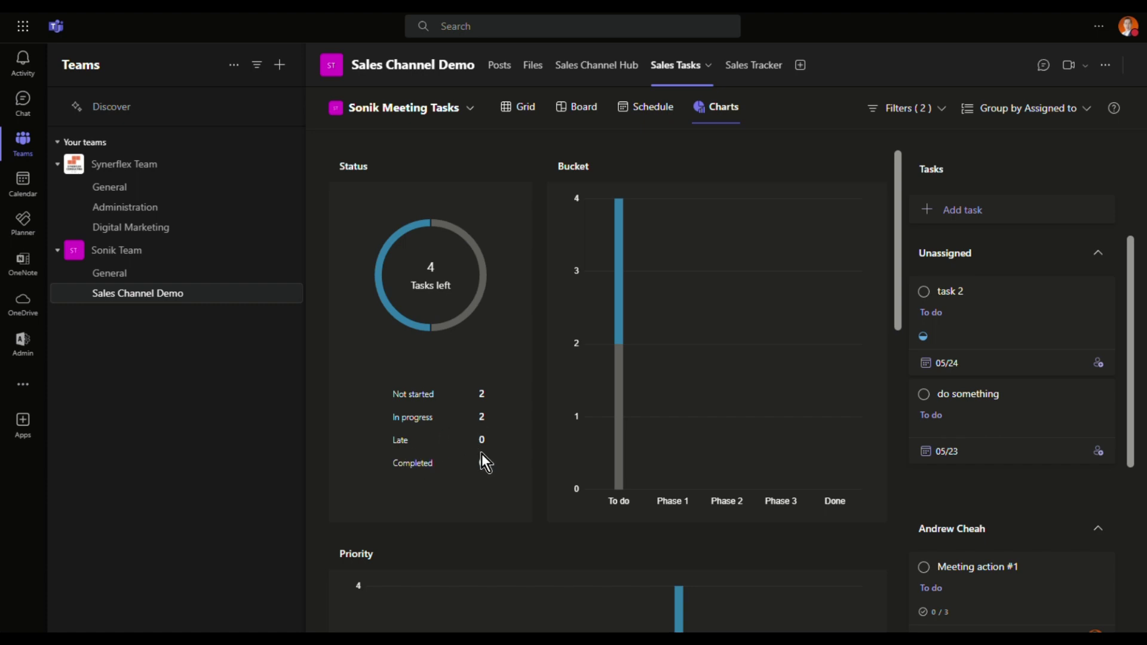
Scroll through the Charts dashboard to review the progress charts and task list.
scroll(609, 421, down, 7)
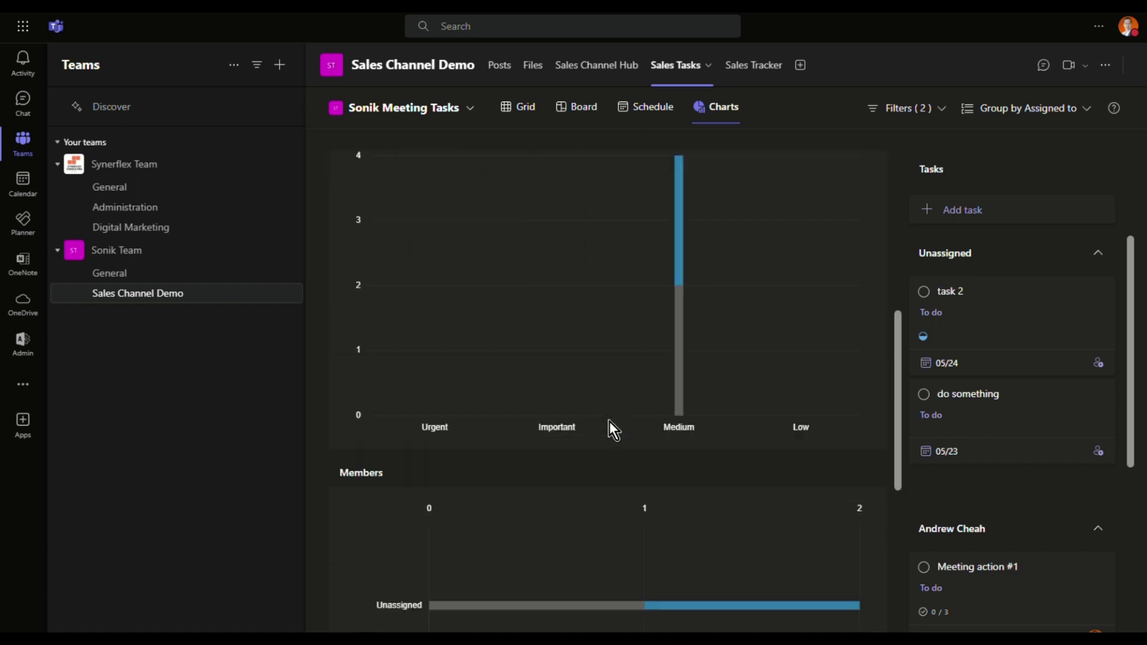
scroll(415, 307, up, 2)
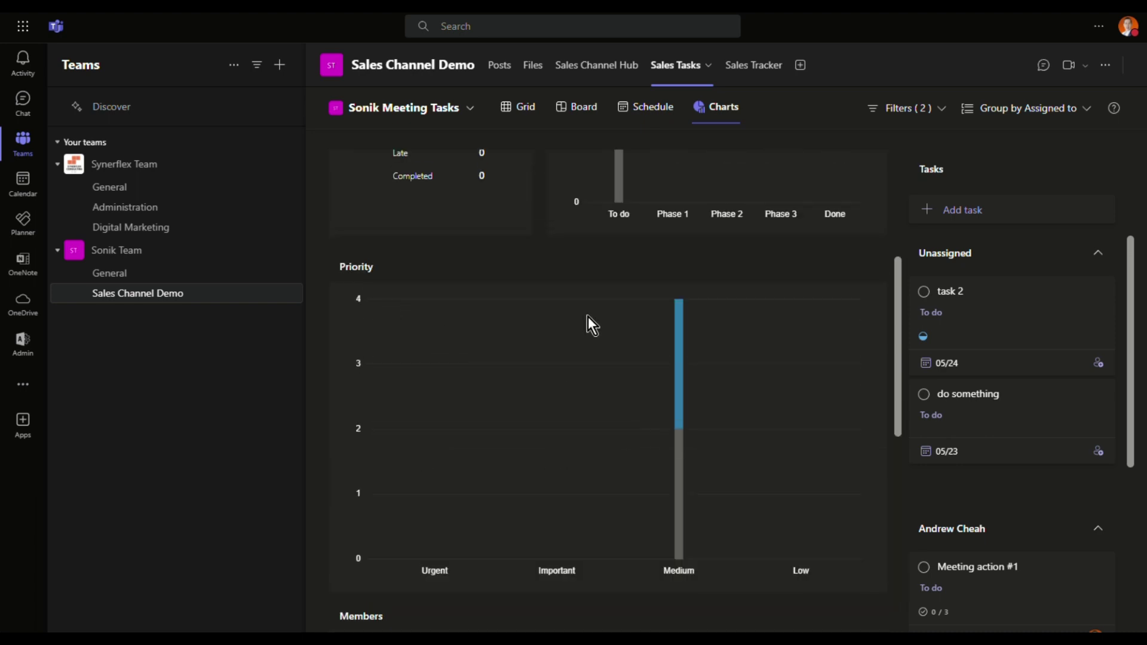
scroll(611, 353, down, 4)
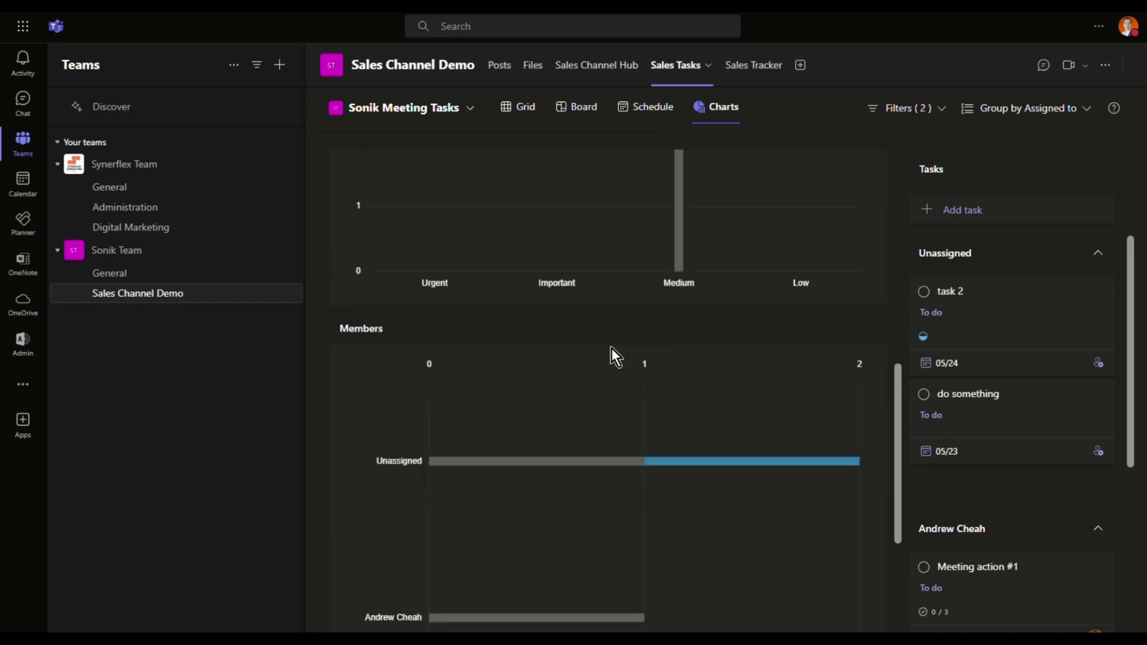
scroll(611, 348, down, 3)
scroll(611, 346, up, 2)
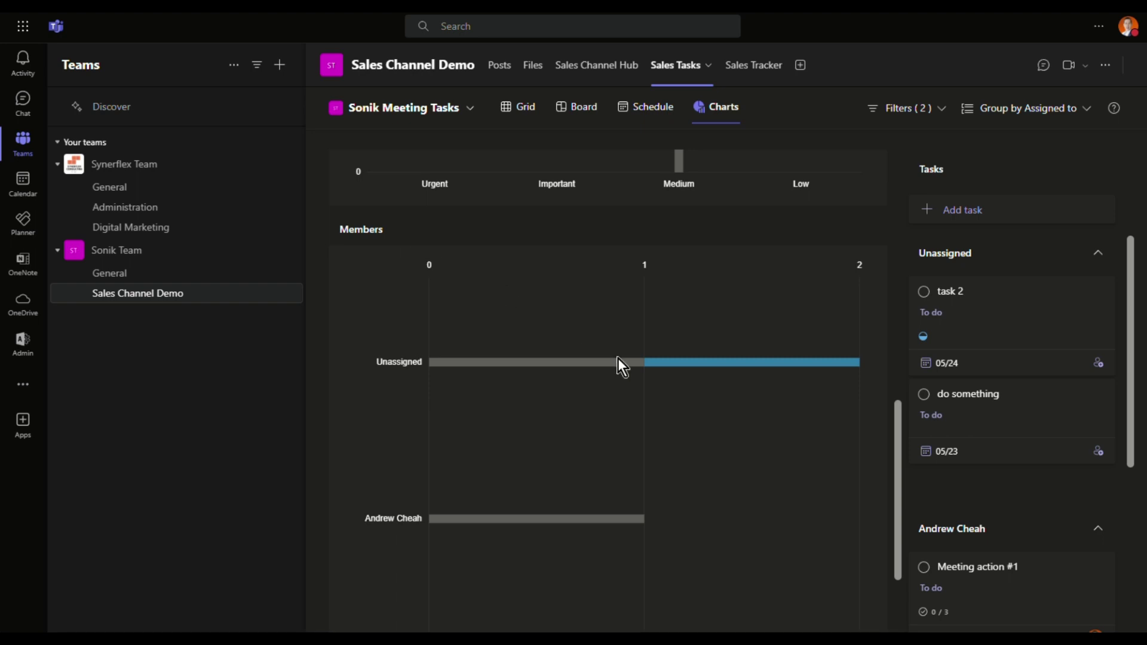
scroll(617, 357, down, 2)
scroll(1009, 365, down, 5)
scroll(1009, 361, up, 5)
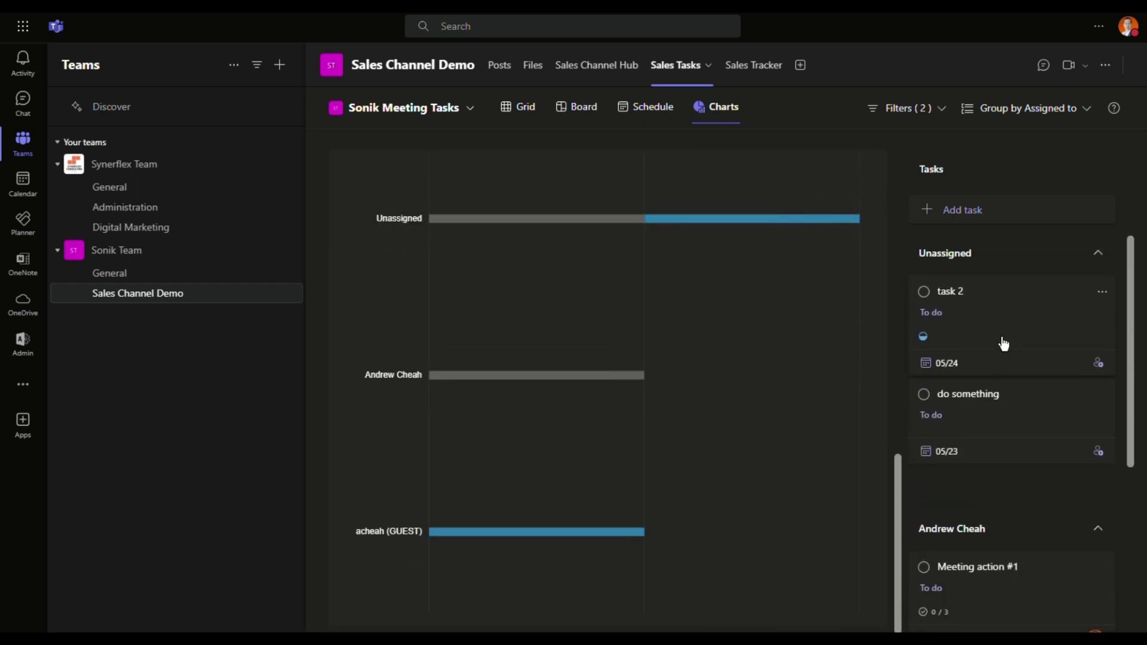
scroll(974, 391, down, 5)
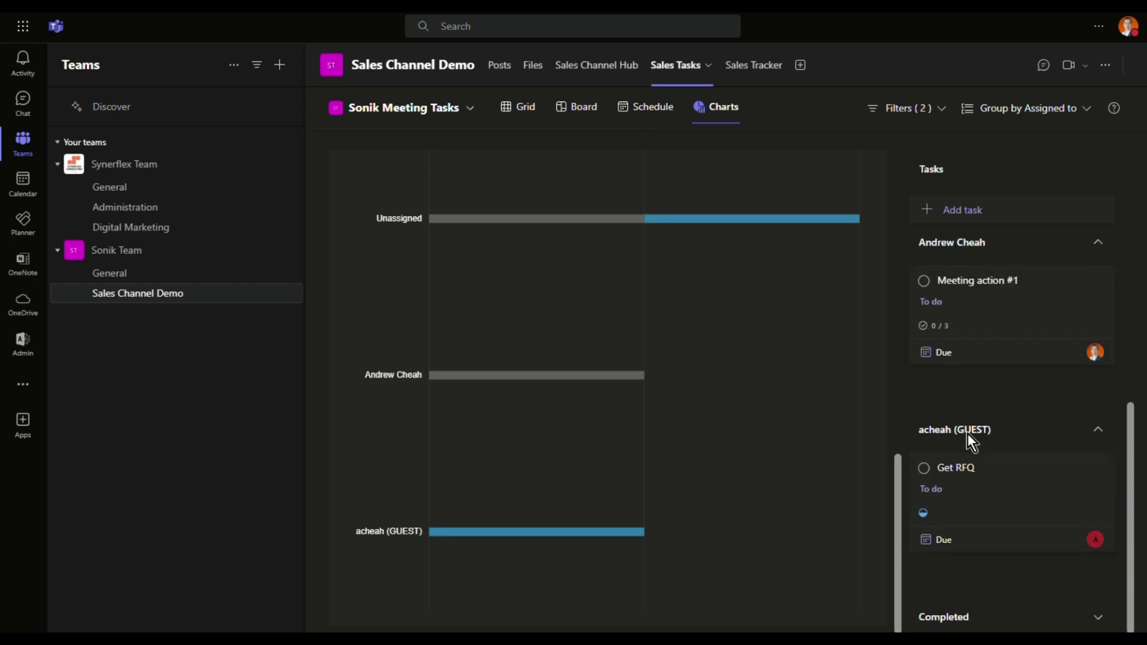
scroll(548, 552, up, 5)
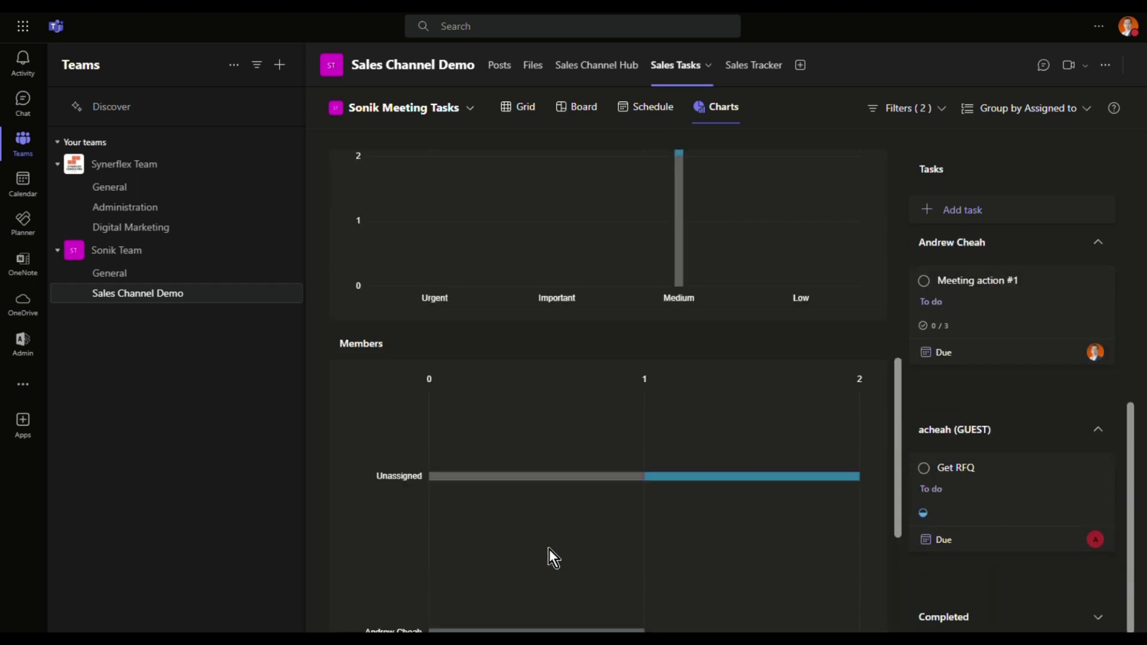
Group the charts task list by Progress, placing Get RFQ and task 2 under In progress.
click(1088, 110)
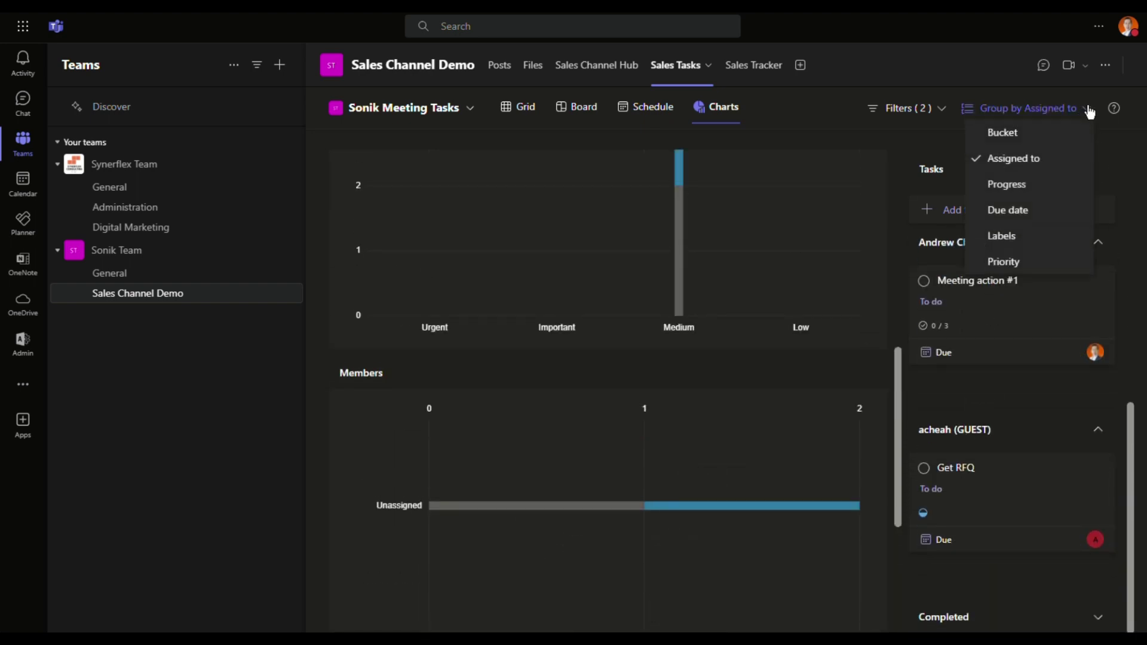
click(1008, 184)
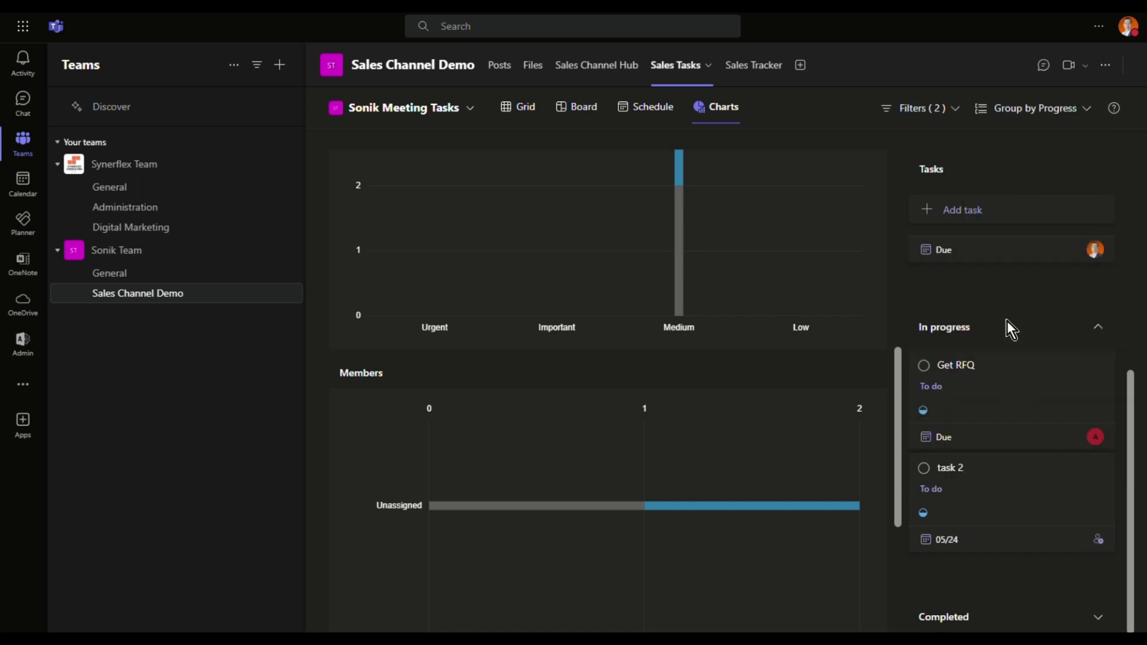
scroll(725, 488, down, 3)
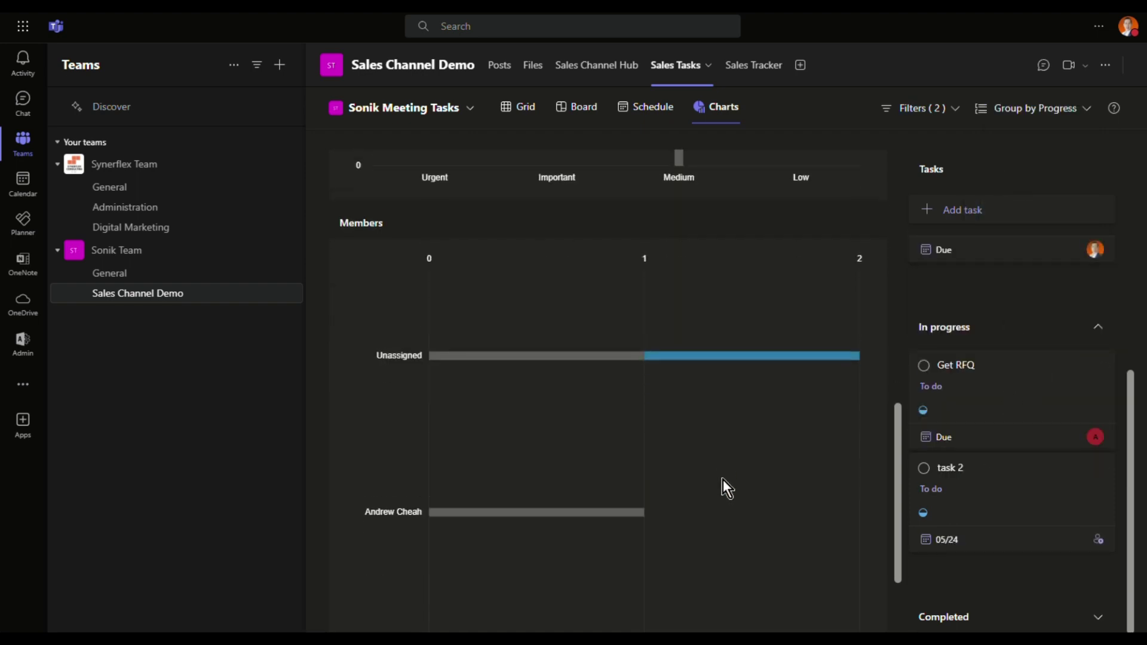
scroll(722, 479, up, 10)
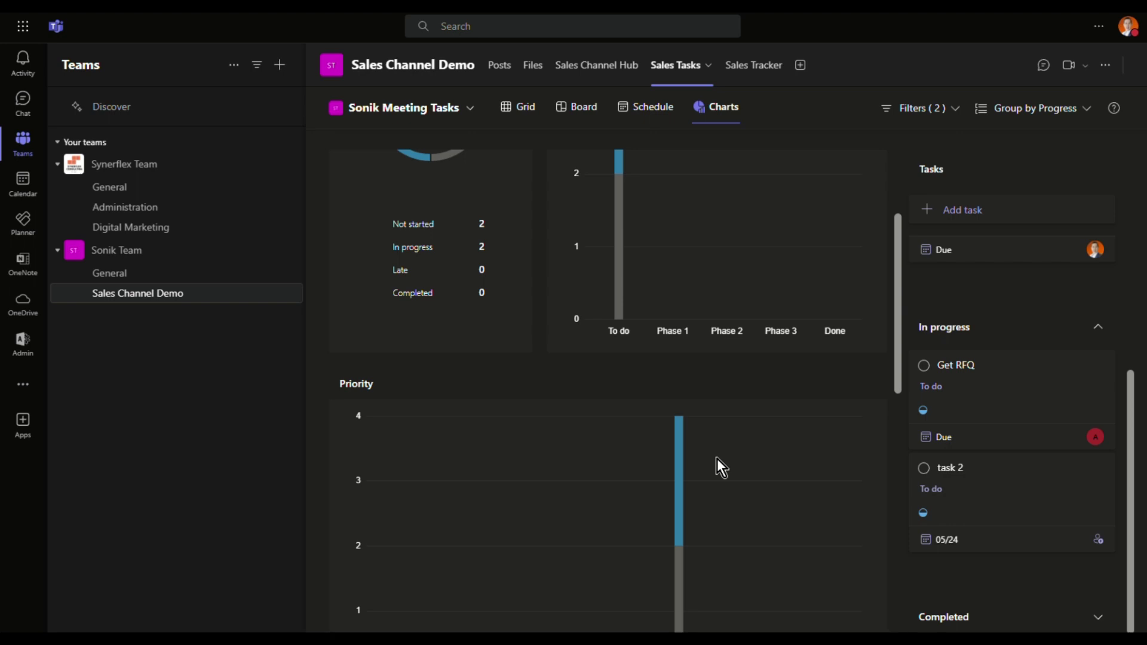
scroll(717, 457, up, 3)
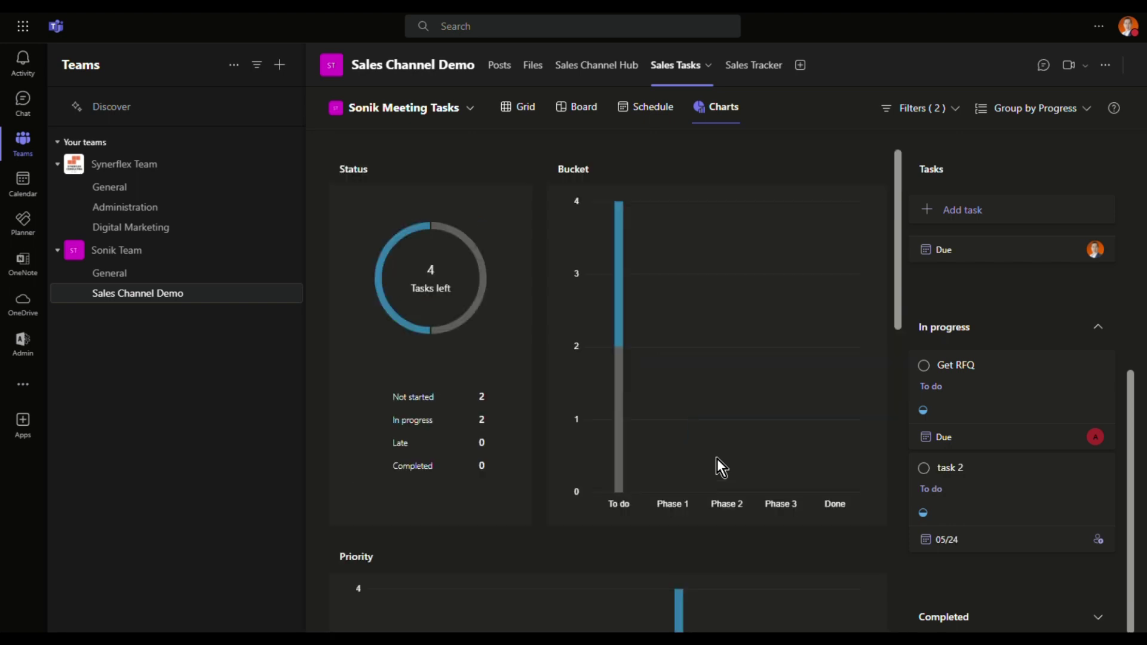